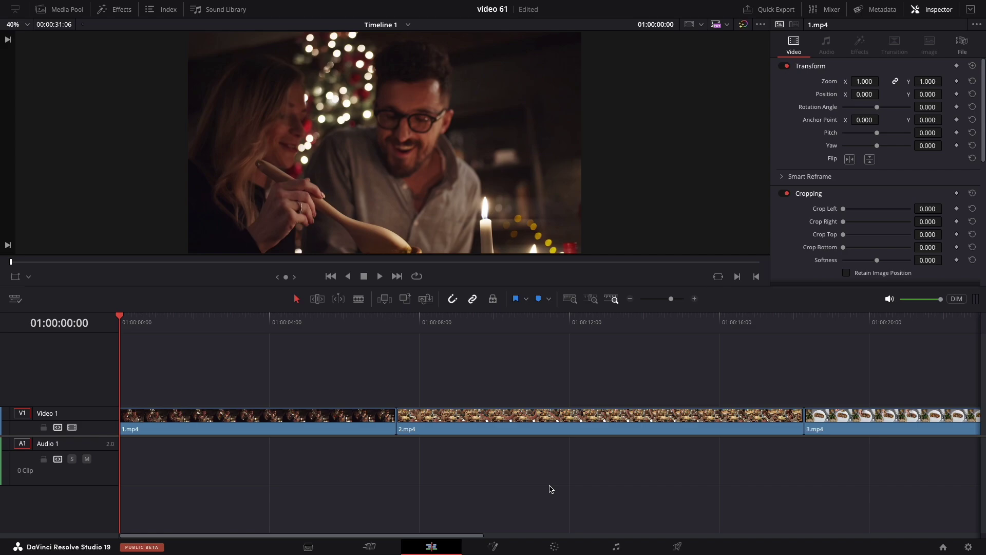
# Select all clips on the timeline and preview frames from 1.mp4, 2.mp4 and 3.mp4
pyautogui.moveTo(292, 390); pyautogui.dragTo(901, 476)
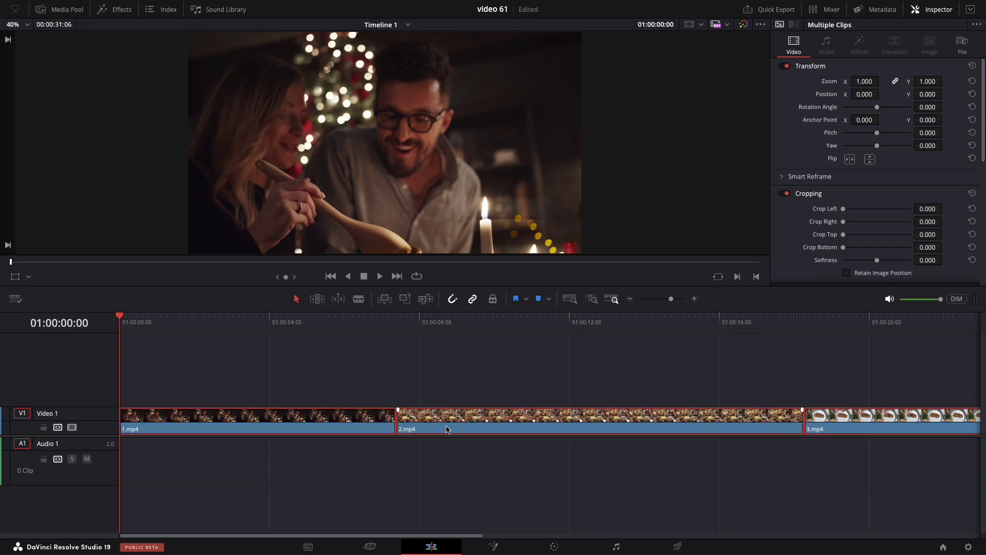
pyautogui.click(342, 324)
pyautogui.click(561, 329)
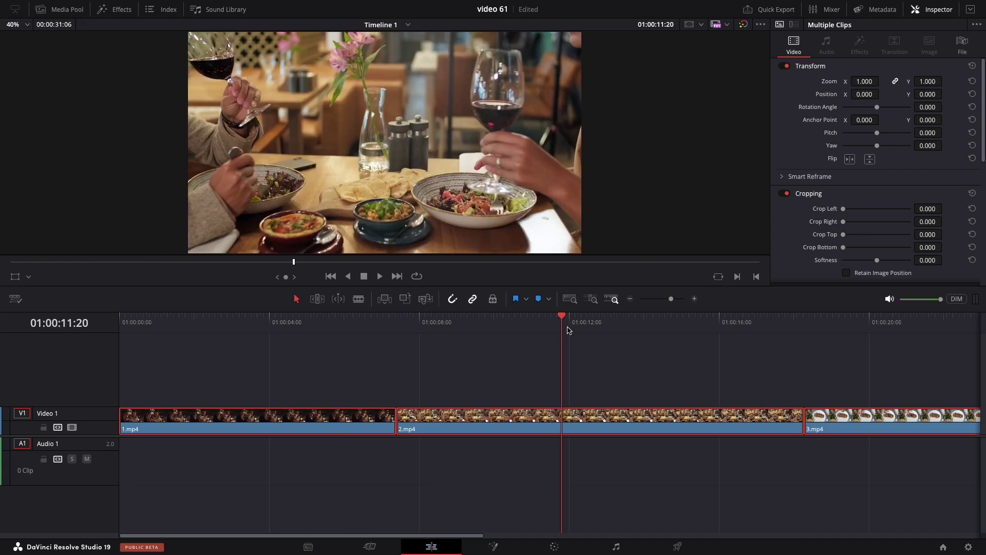
pyautogui.click(868, 322)
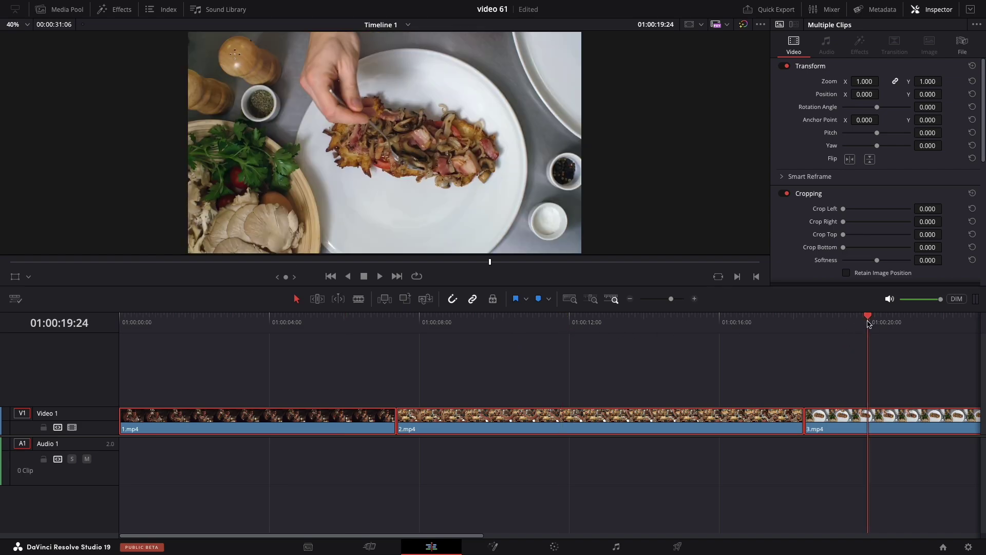
pyautogui.click(223, 324)
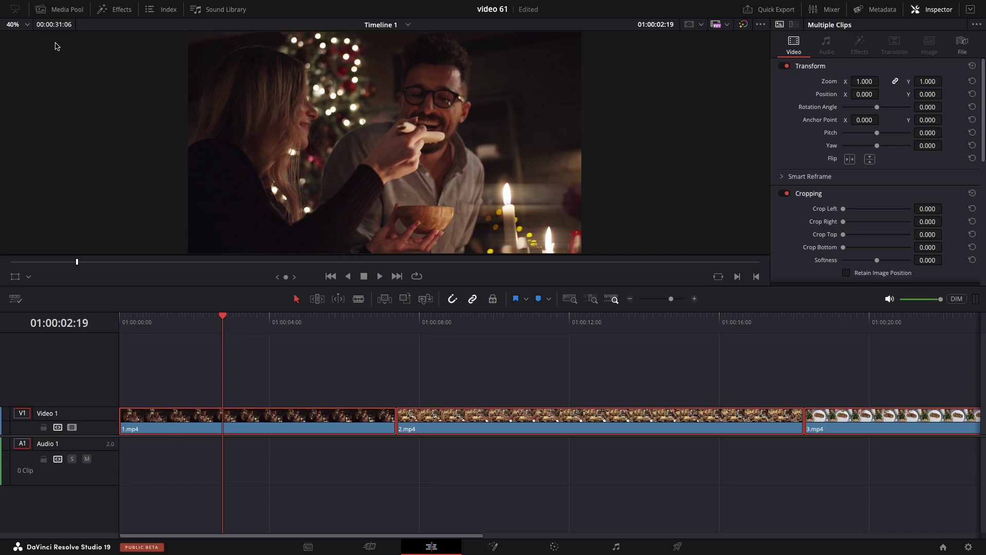
# Add the basic Text title to a new video track above 1.mp4, starting at the beginning of the timeline
pyautogui.click(60, 12)
pyautogui.click(60, 12)
pyautogui.click(120, 11)
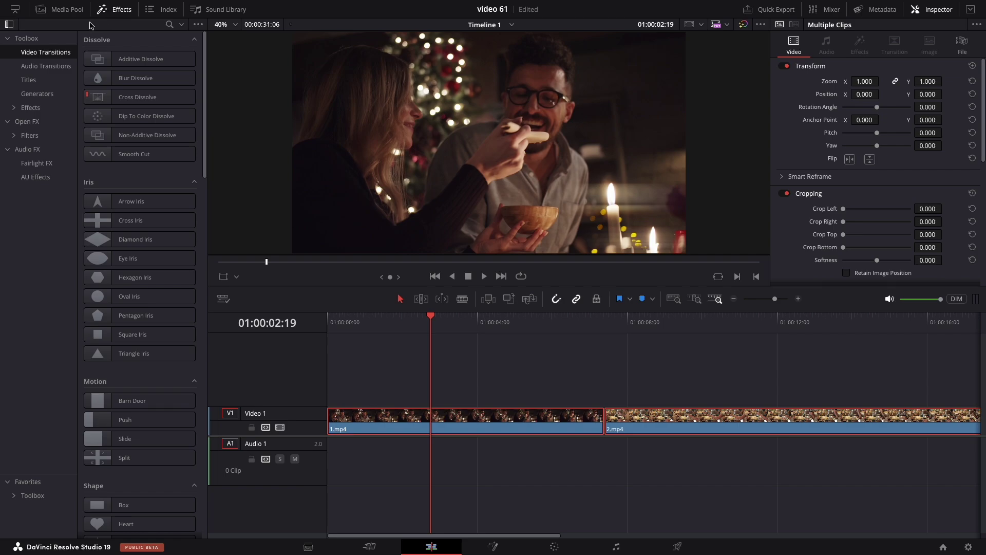
pyautogui.click(50, 80)
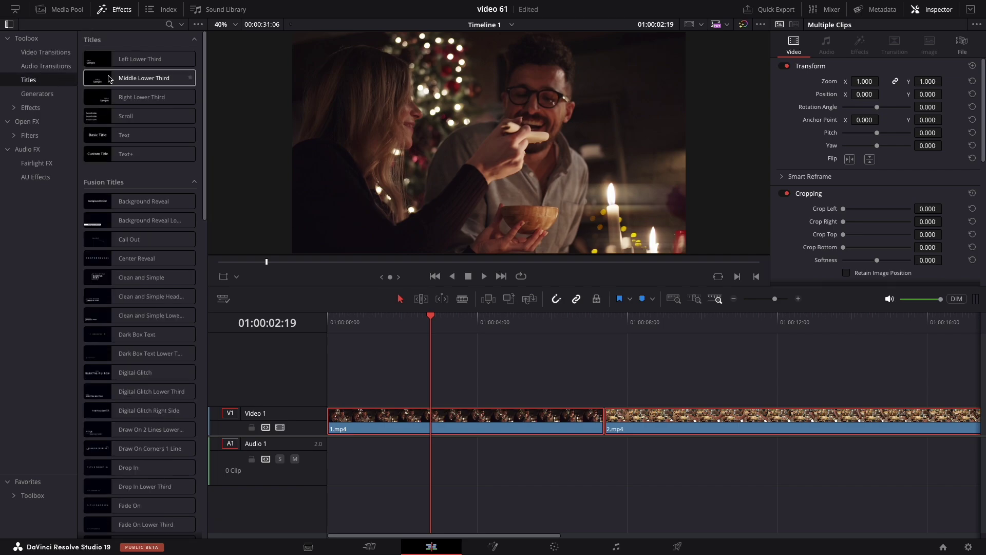
pyautogui.moveTo(205, 72)
pyautogui.mouseDown()
pyautogui.moveTo(198, 388)
pyautogui.moveTo(200, 62)
pyautogui.mouseUp()
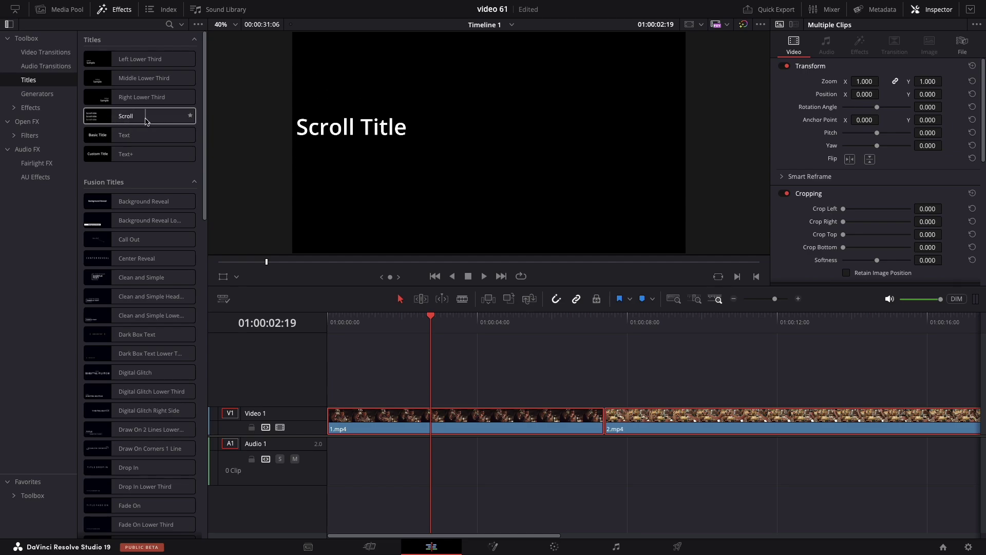
pyautogui.scroll(-5, 139, 145)
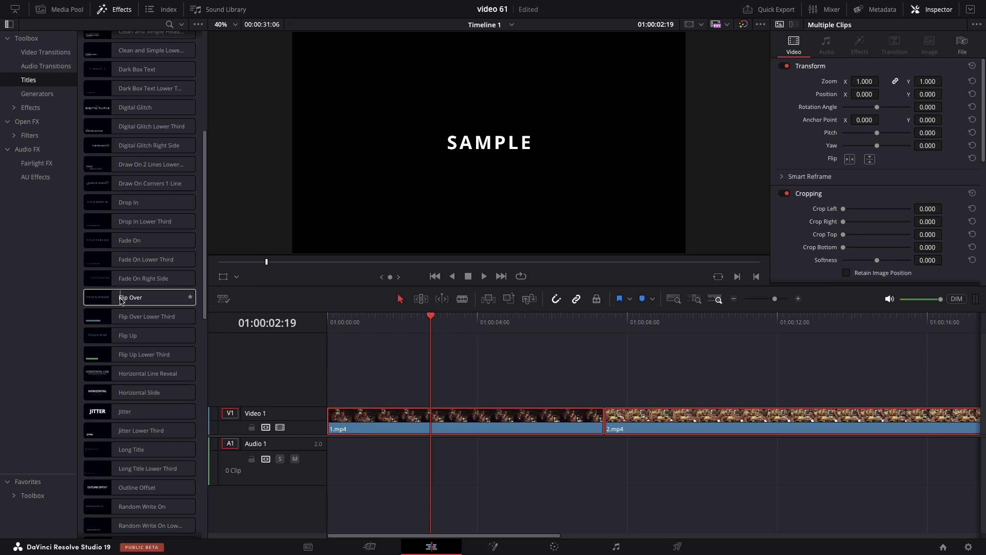
pyautogui.scroll(5, 120, 298)
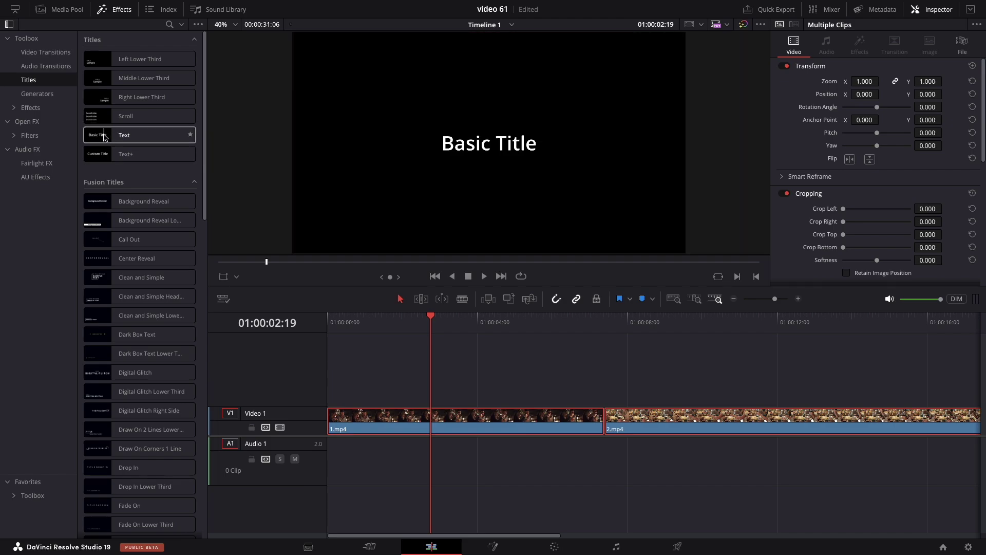
pyautogui.moveTo(104, 137); pyautogui.dragTo(328, 396)
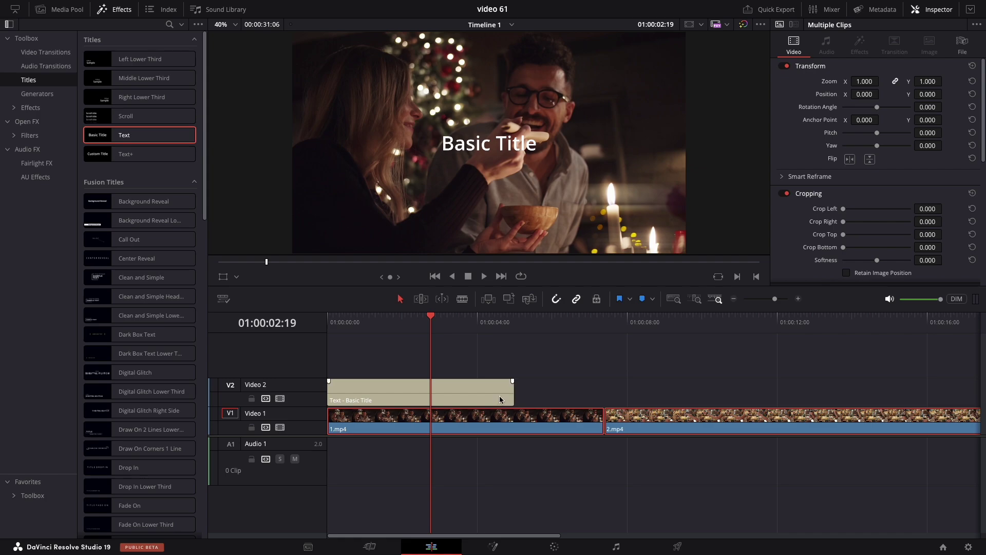
# Adjust the title clip's length so that it ends together with 3.mp4 and spans all three clips
pyautogui.click(379, 322)
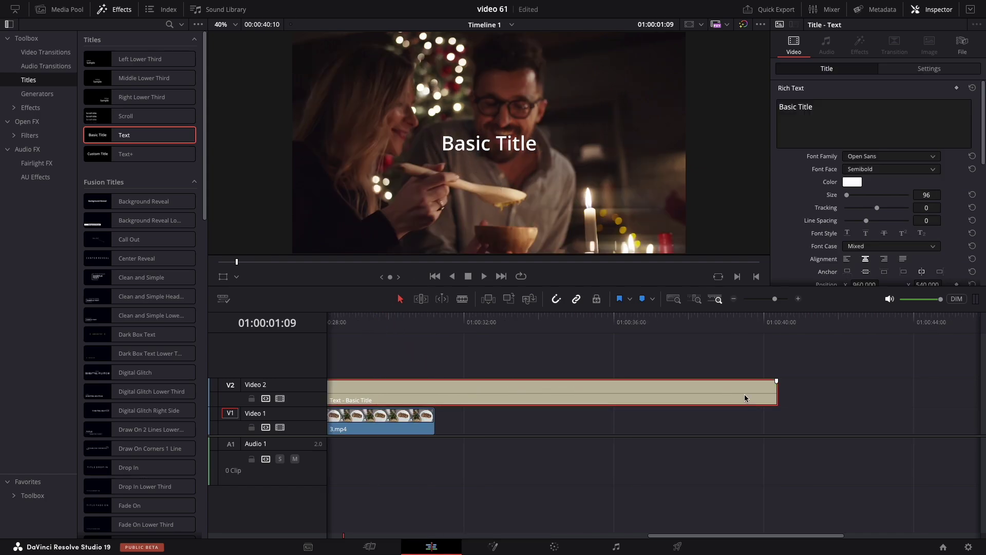
pyautogui.moveTo(777, 393); pyautogui.dragTo(442, 385)
pyautogui.scroll(-5, 472, 367)
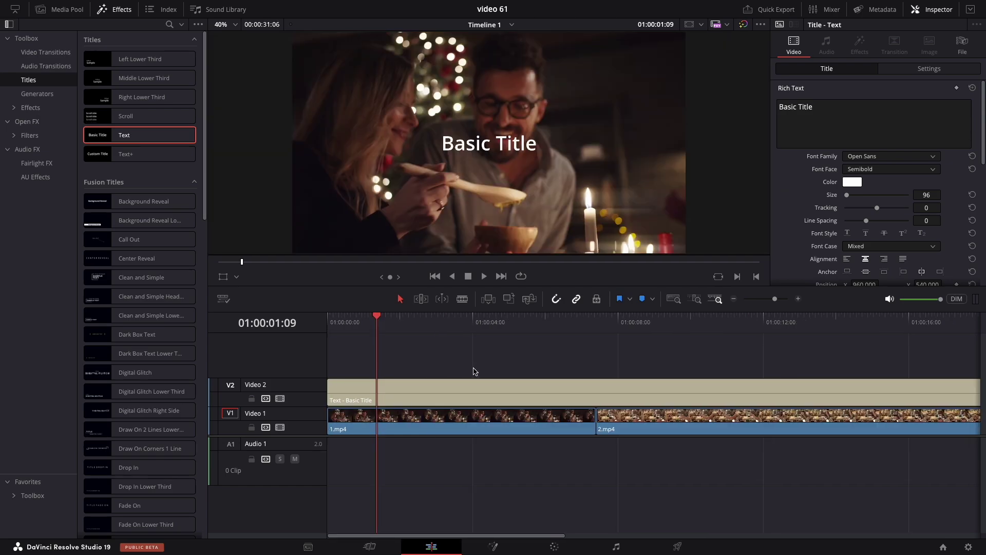
pyautogui.moveTo(773, 299); pyautogui.dragTo(771, 299)
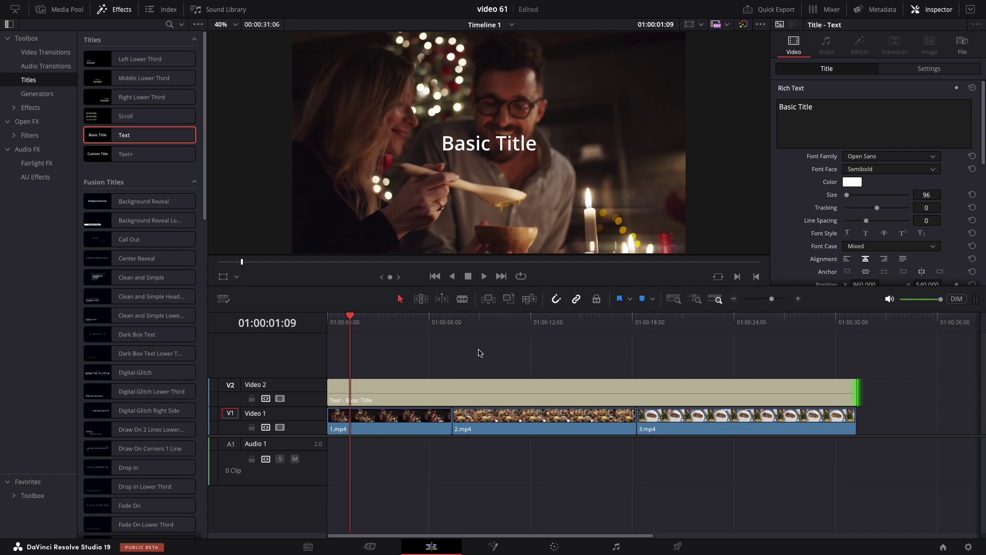
# Move the playhead to 01:00:03:19 and change the title's text to "Dinner"
pyautogui.moveTo(376, 317); pyautogui.dragTo(392, 317)
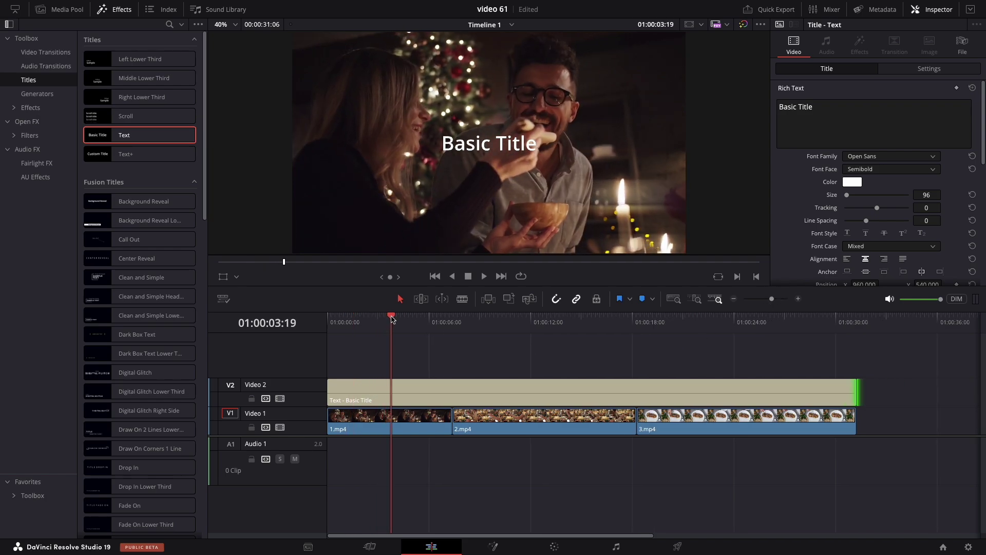
pyautogui.click(463, 383)
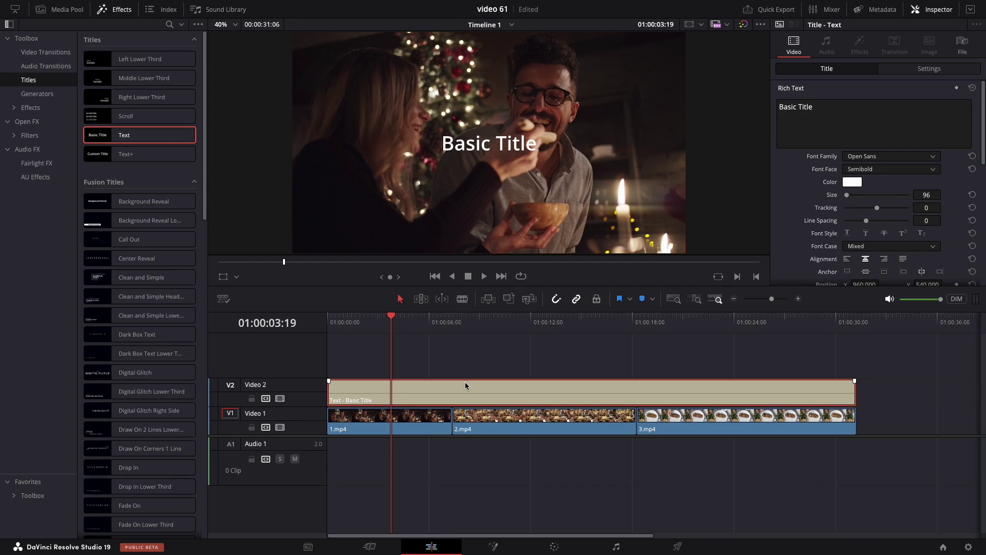
pyautogui.click(930, 13)
pyautogui.click(937, 10)
pyautogui.moveTo(831, 112); pyautogui.dragTo(749, 100)
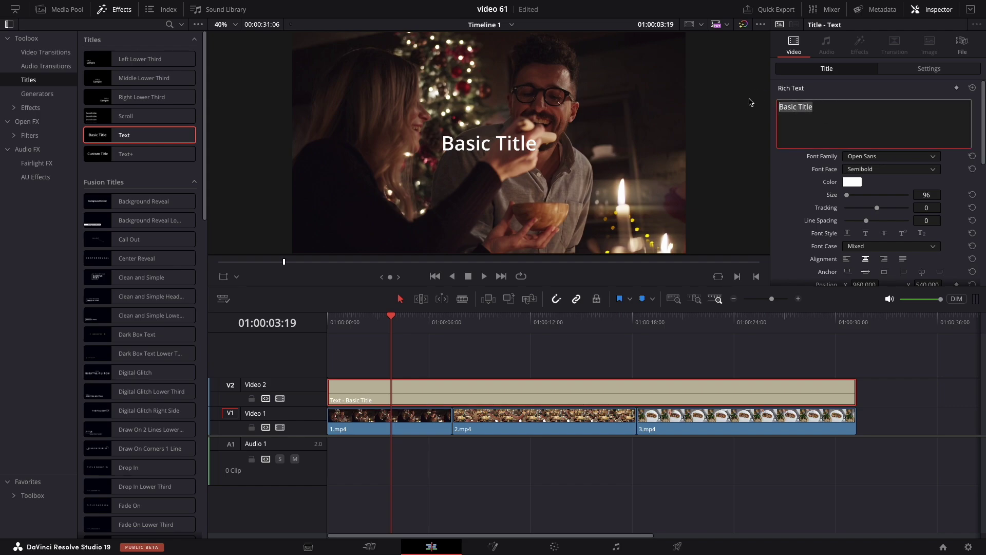
pyautogui.write('Dinner')
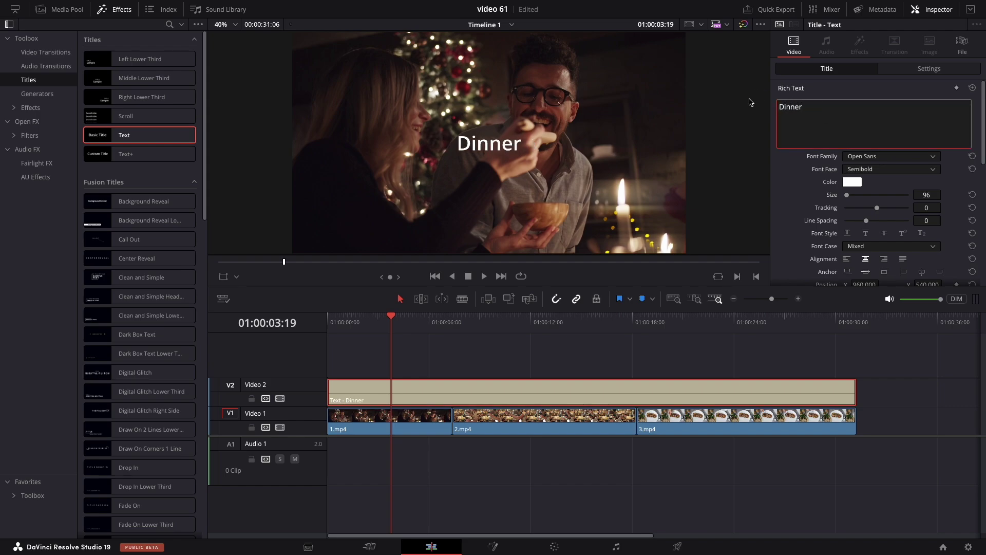
# Try a letter tracking of 95 on the Dinner title, then reset the tracking to its default
pyautogui.click(922, 157)
pyautogui.click(923, 157)
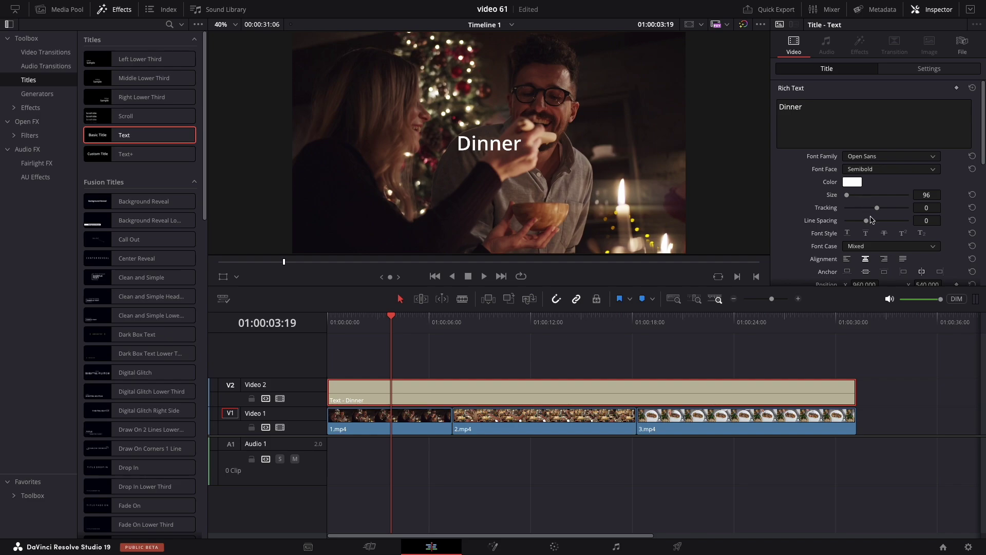
pyautogui.moveTo(876, 208); pyautogui.dragTo(908, 213)
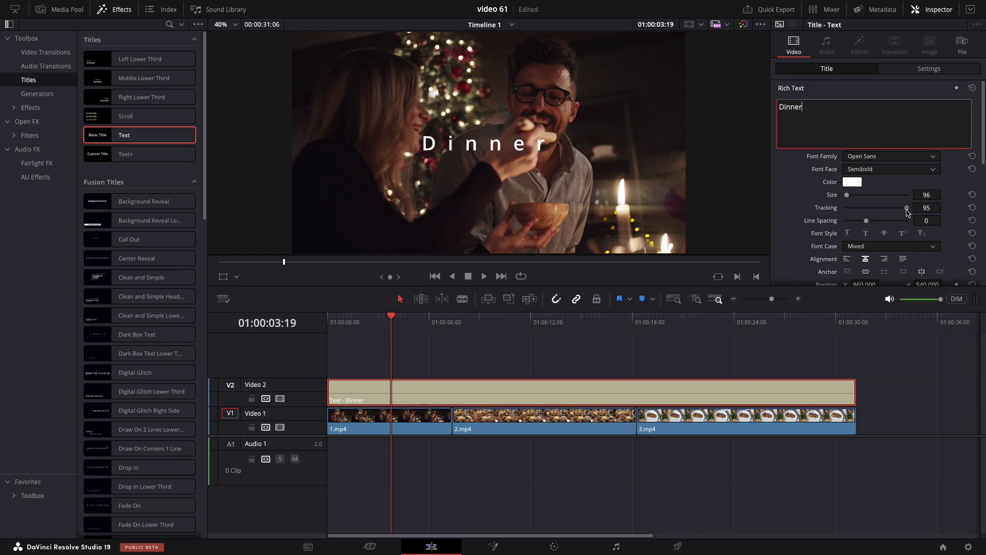
pyautogui.click(972, 207)
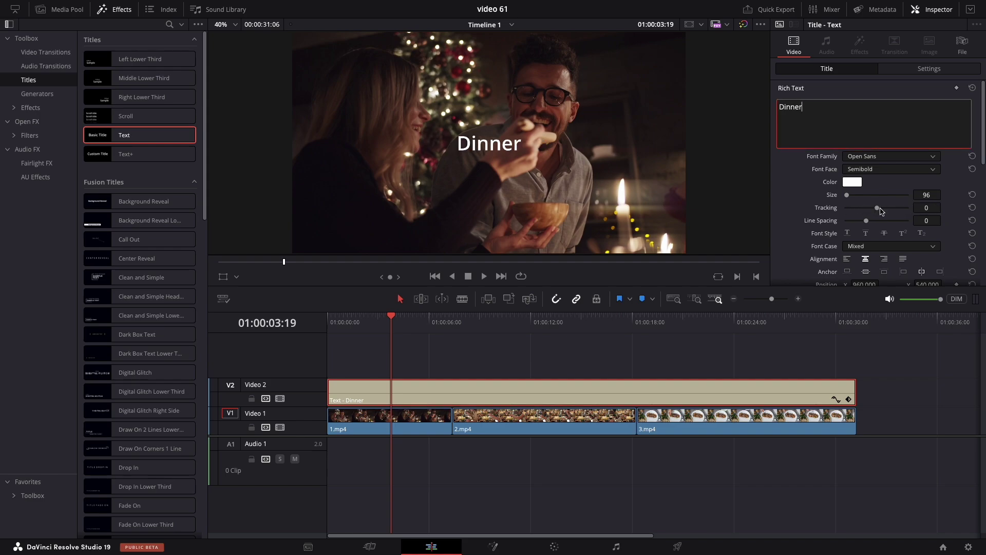
pyautogui.doubleClick(833, 207)
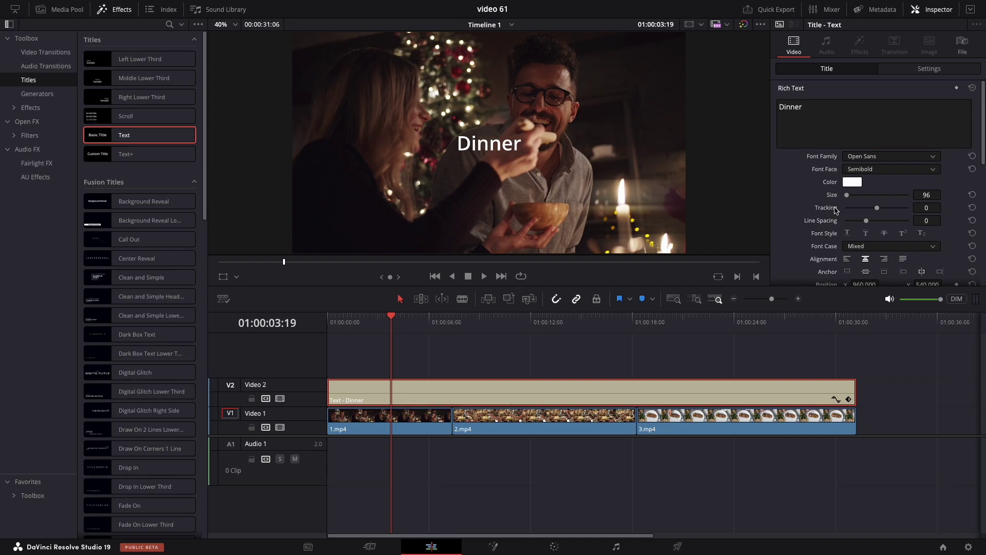
# Move the Dinner title to the lower centre of the frame, at position Y 108, and save the project
pyautogui.scroll(-2, 835, 210)
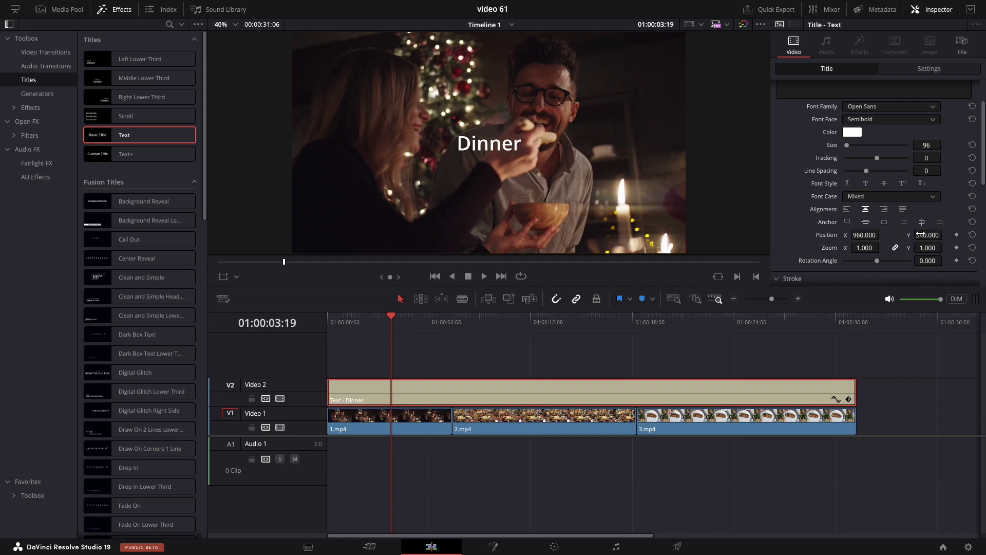
pyautogui.click(492, 148)
pyautogui.moveTo(491, 147); pyautogui.dragTo(508, 224)
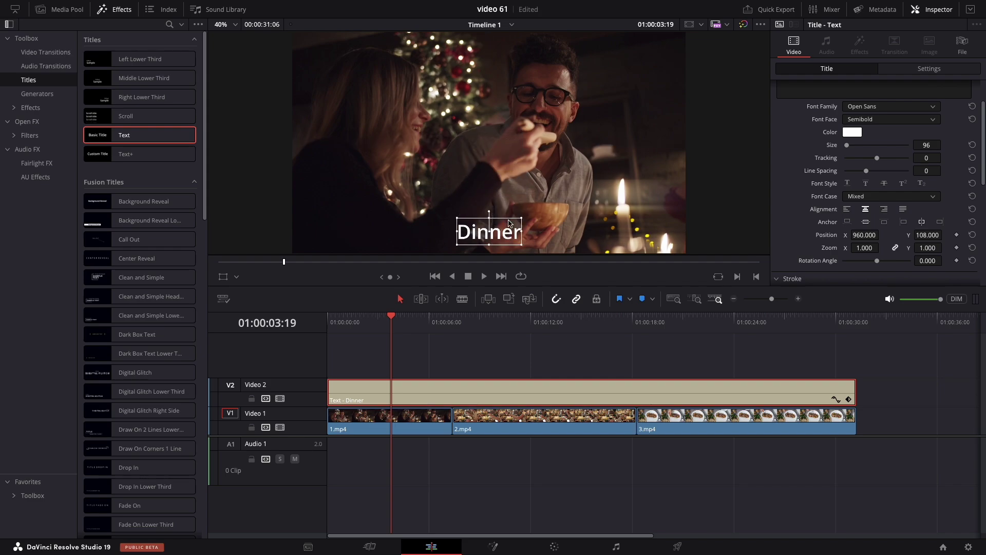
pyautogui.hotkey('ctrl', 's')
# Set the horizontal offset of the title's drop shadow to 33
pyautogui.scroll(-4, 808, 188)
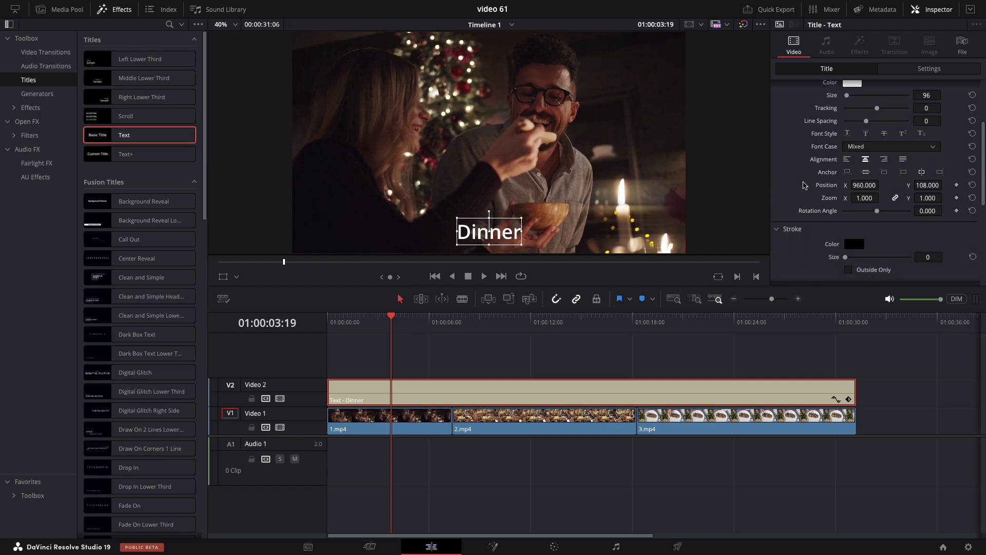
pyautogui.scroll(-2, 798, 180)
pyautogui.moveTo(844, 157)
pyautogui.mouseDown()
pyautogui.moveTo(890, 159)
pyautogui.moveTo(820, 158)
pyautogui.mouseUp()
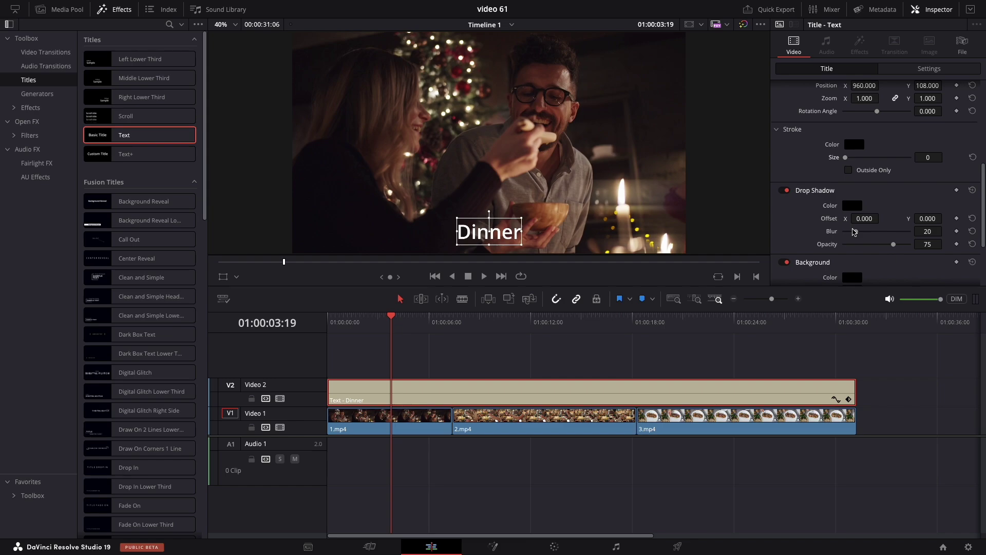
pyautogui.moveTo(859, 219)
pyautogui.mouseDown()
pyautogui.moveTo(885, 221)
pyautogui.moveTo(875, 220)
pyautogui.mouseUp()
# Set the title's background color to white at 100% brightness, then turn the background off
pyautogui.scroll(-4, 904, 233)
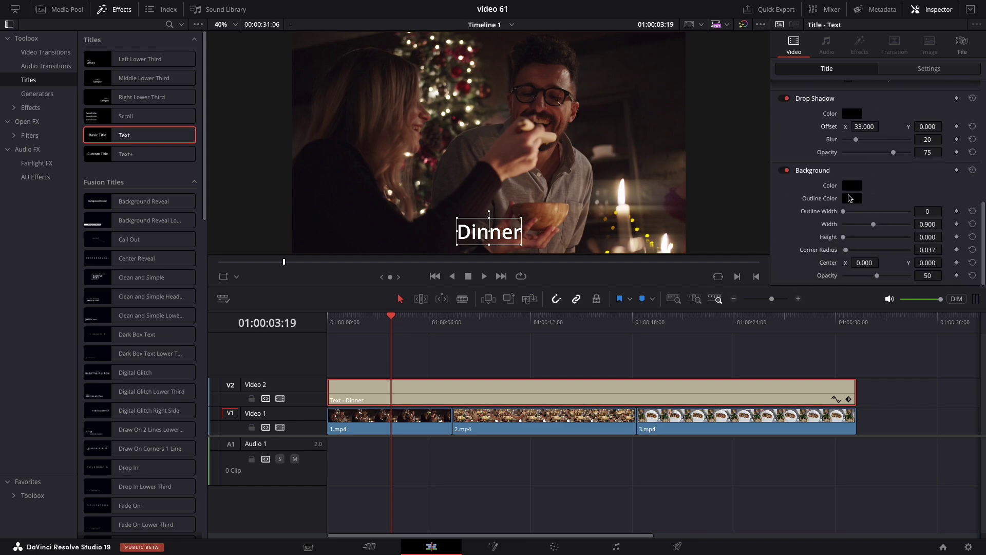
pyautogui.click(784, 170)
pyautogui.click(785, 171)
pyautogui.click(852, 186)
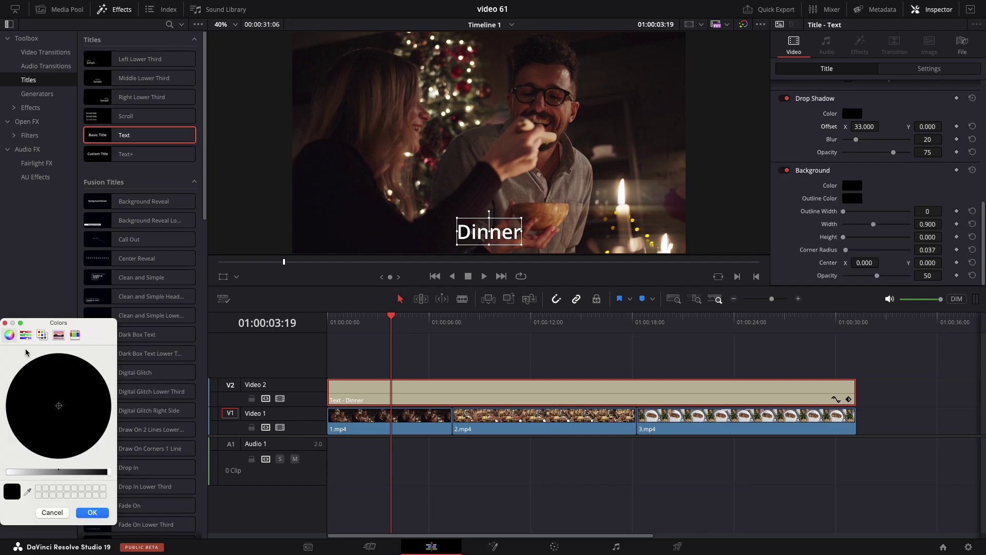
pyautogui.click(26, 335)
pyautogui.moveTo(42, 380); pyautogui.dragTo(119, 380)
pyautogui.click(94, 512)
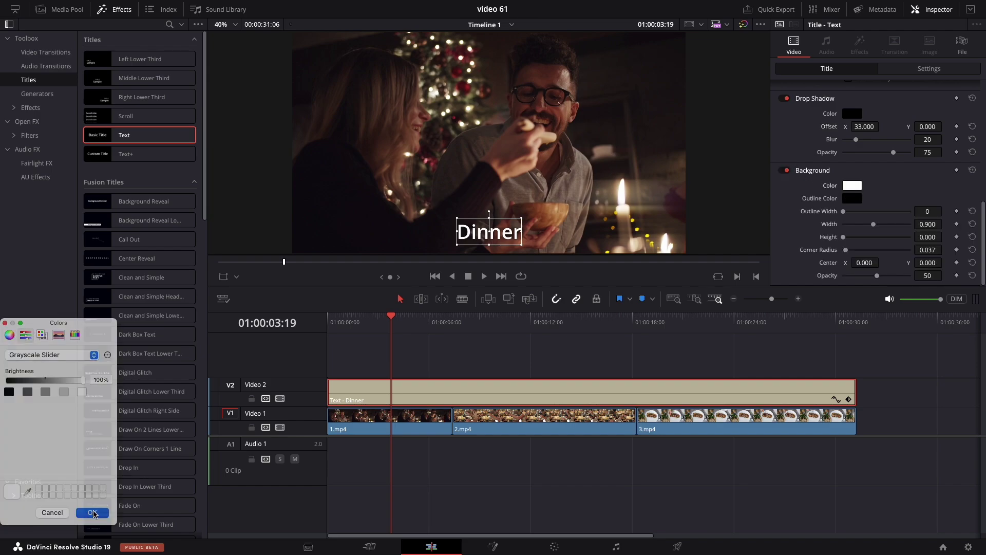
pyautogui.click(784, 171)
# Collapse the title's Rich Text settings and turn off its drop shadow
pyautogui.scroll(5, 790, 184)
pyautogui.scroll(5, 807, 152)
pyautogui.scroll(-5, 799, 157)
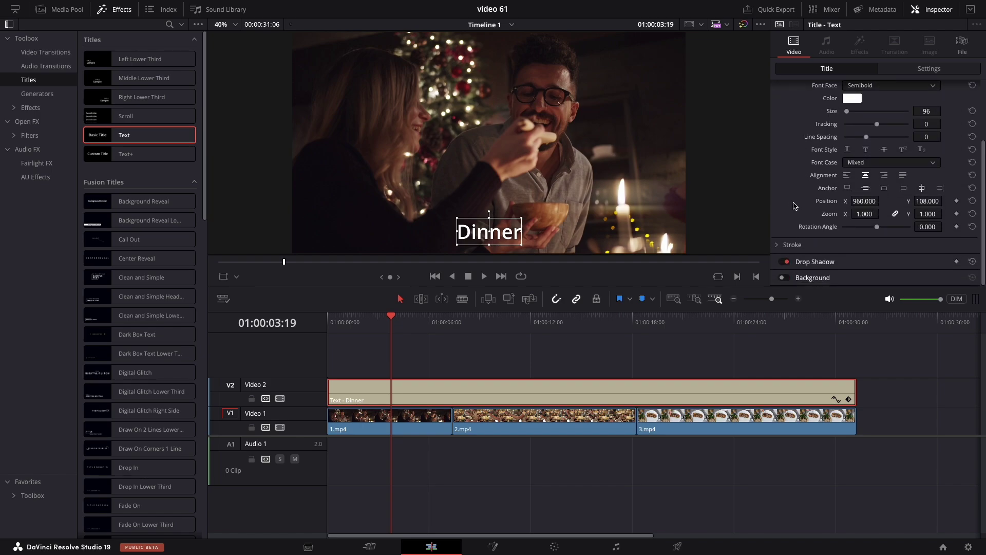
pyautogui.scroll(5, 796, 200)
pyautogui.click(814, 89)
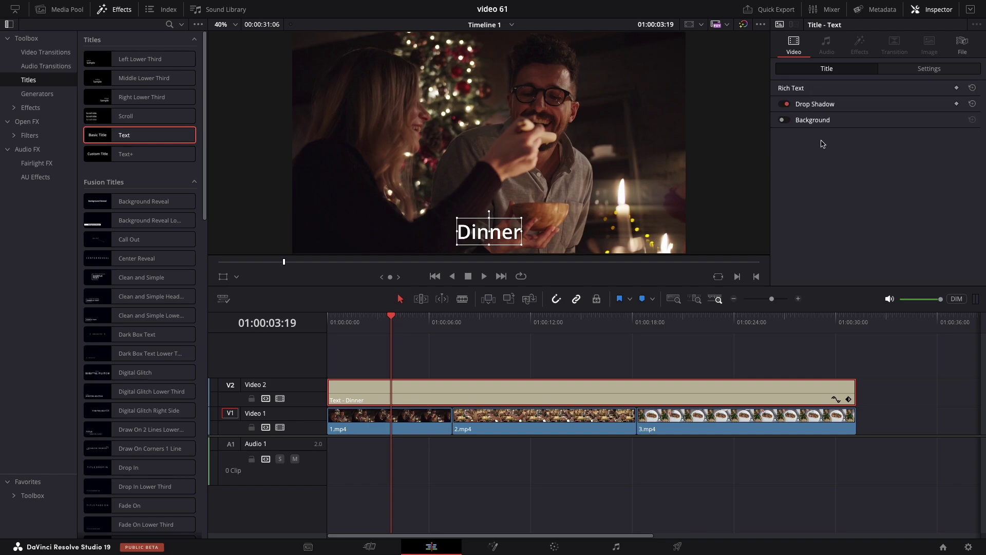
pyautogui.click(784, 104)
# Browse the video transitions and apply the Crash Zoom Fusion transition to the start of the Dinner title
pyautogui.click(29, 53)
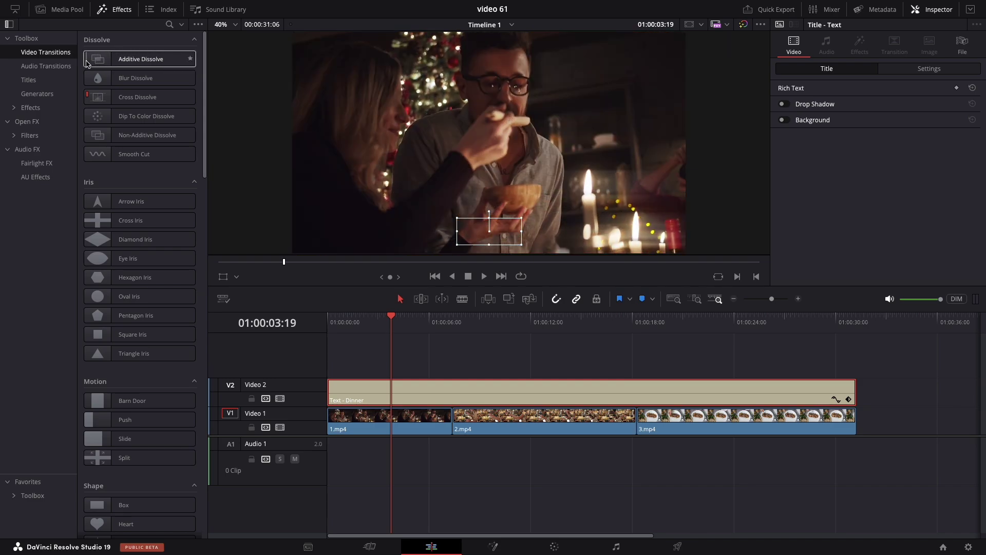
pyautogui.scroll(-10, 114, 198)
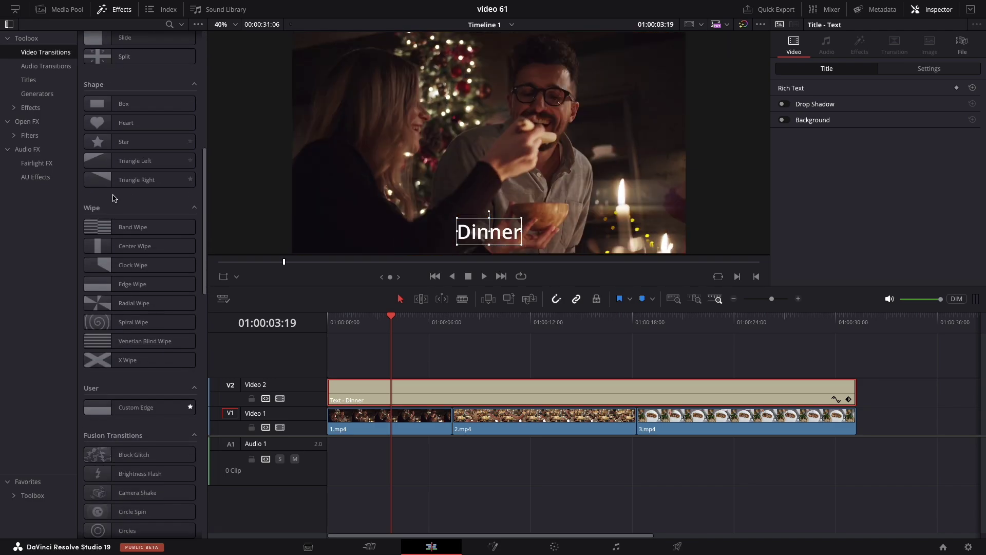
pyautogui.scroll(10, 114, 198)
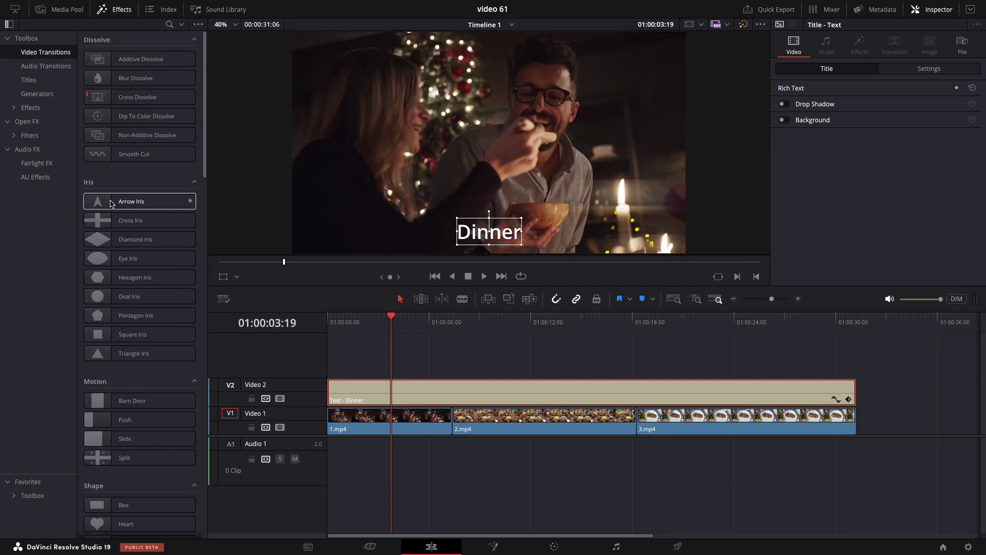
pyautogui.scroll(-10, 111, 204)
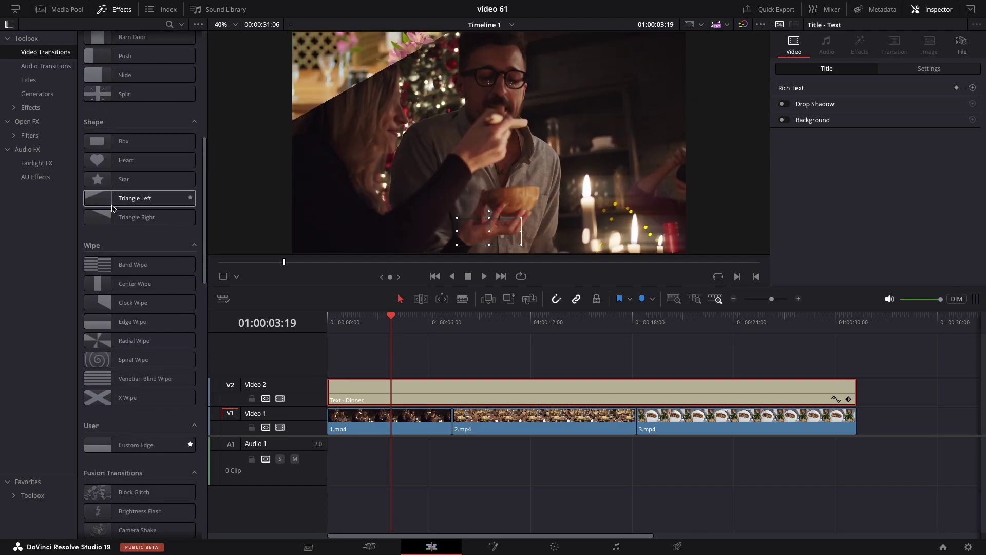
pyautogui.scroll(-10, 111, 207)
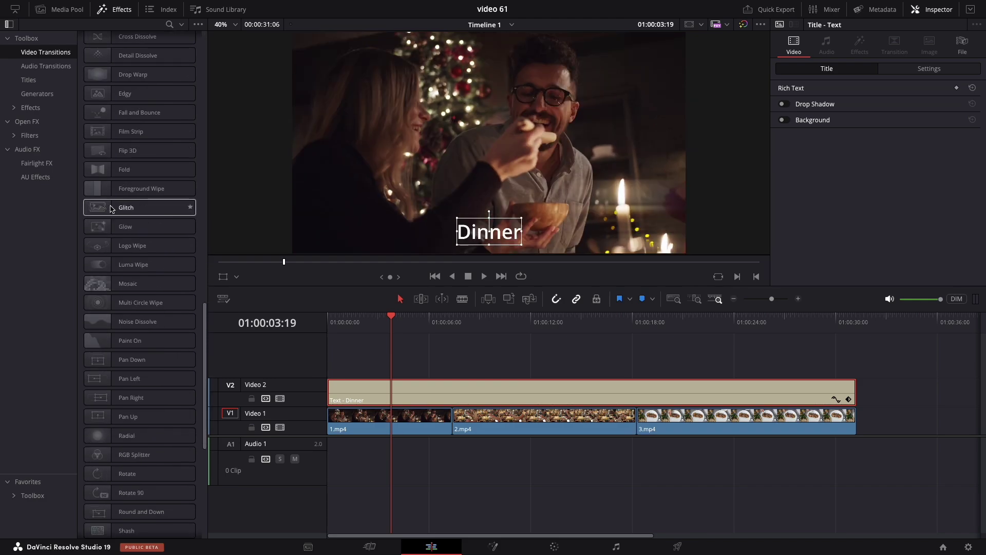
pyautogui.moveTo(205, 325); pyautogui.dragTo(204, 317)
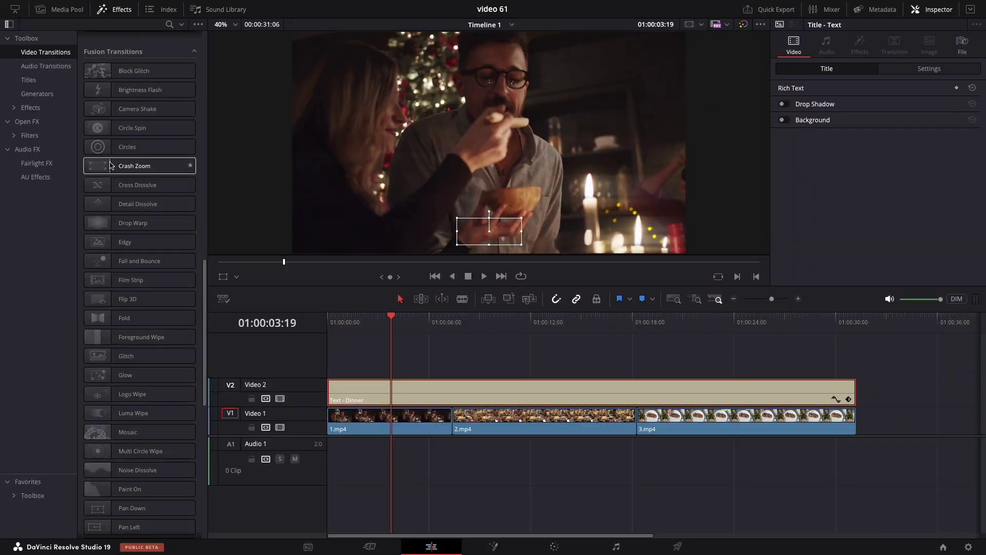
pyautogui.moveTo(110, 165)
pyautogui.mouseDown()
pyautogui.moveTo(150, 158)
pyautogui.moveTo(329, 225)
pyautogui.moveTo(352, 292)
pyautogui.moveTo(346, 391)
pyautogui.mouseUp()
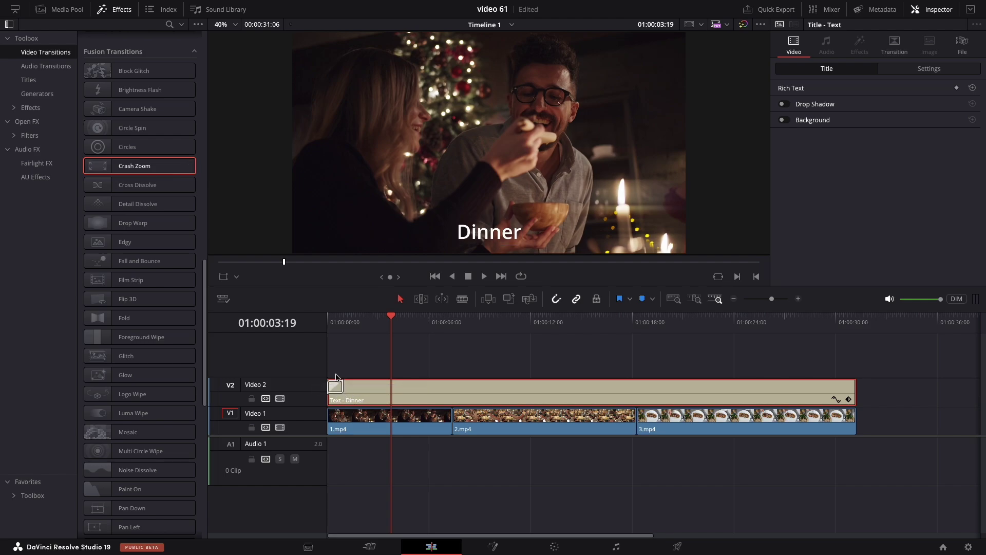
# Play the timeline from its start twice to preview the Crash Zoom transition on the Dinner title
pyautogui.moveTo(341, 322); pyautogui.dragTo(319, 315)
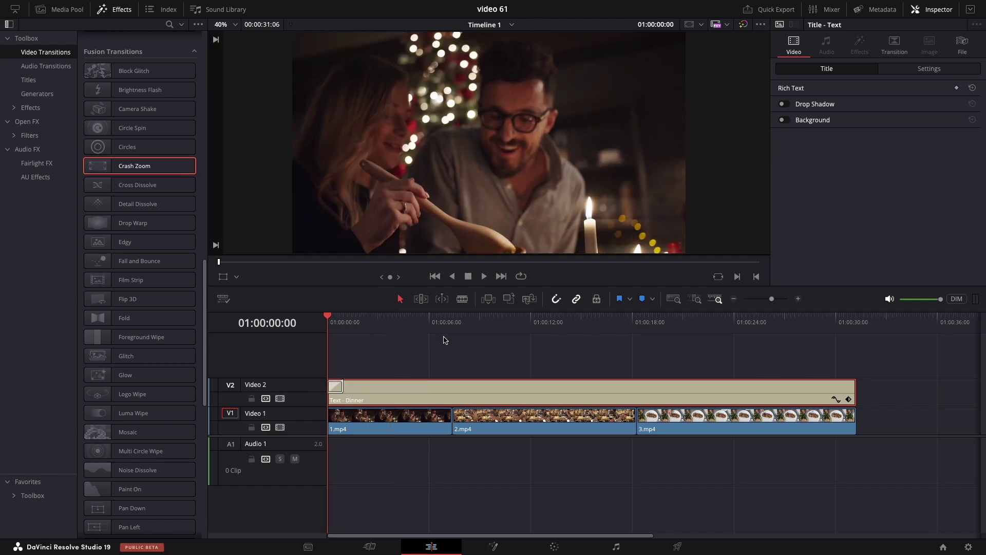
pyautogui.moveTo(772, 299); pyautogui.dragTo(780, 300)
pyautogui.press('space')
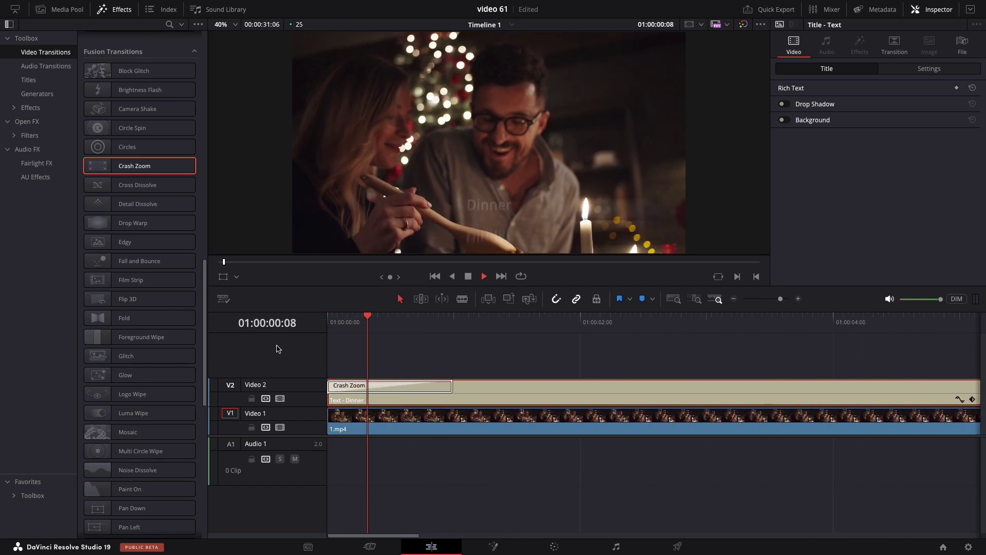
pyautogui.press('space')
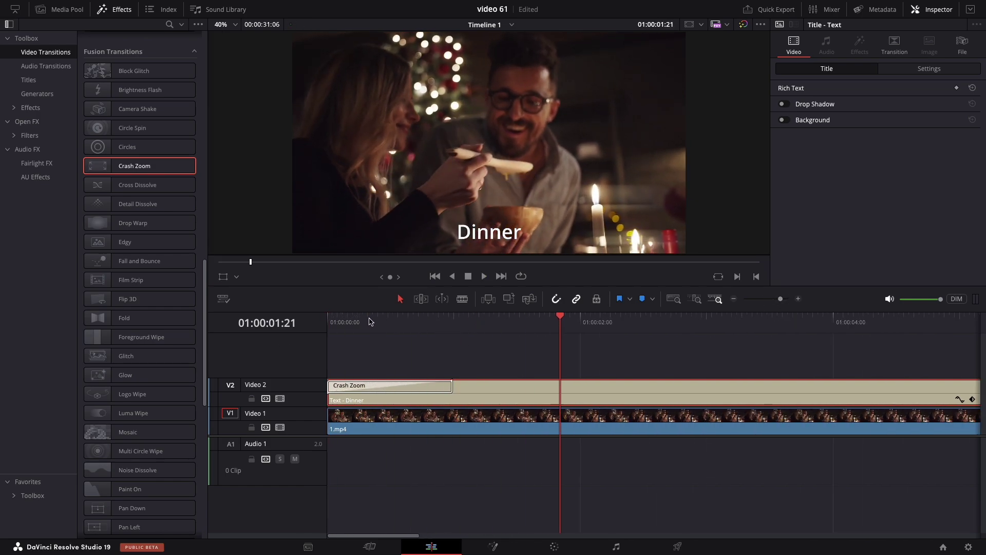
pyautogui.moveTo(337, 319); pyautogui.dragTo(317, 318)
pyautogui.press('space')
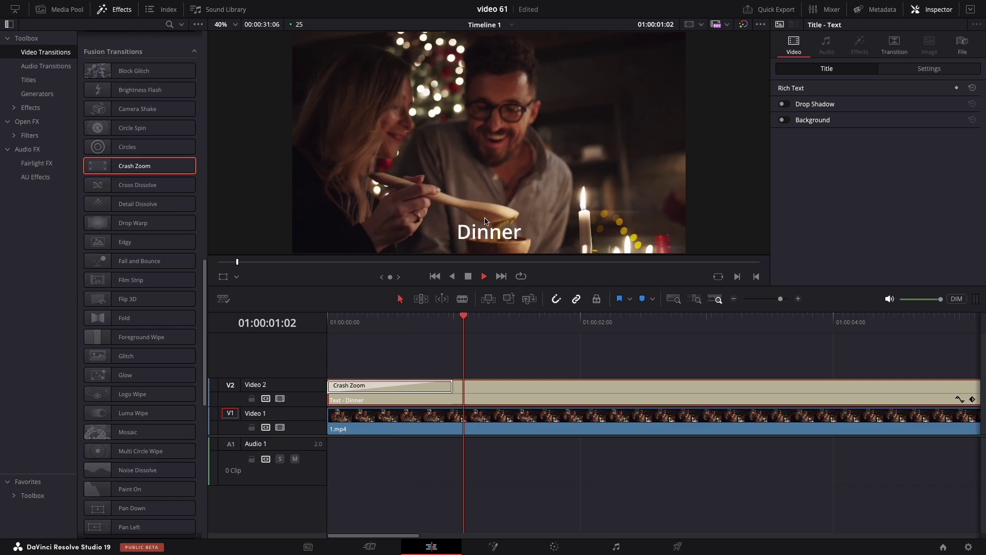
pyautogui.press('space')
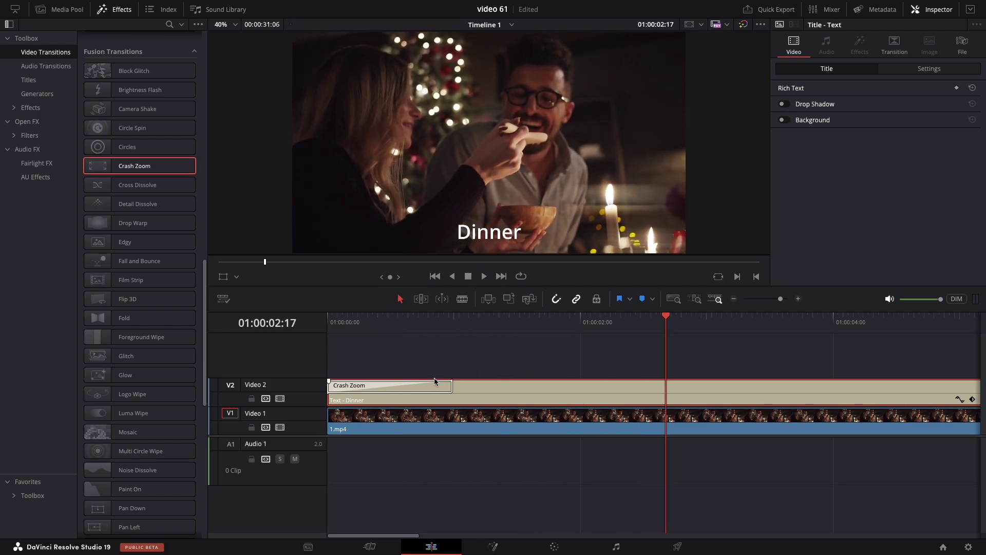
# Lengthen the title's Crash Zoom transition to 2.1 seconds (52 frames) and play it back from the start
pyautogui.click(444, 389)
pyautogui.moveTo(453, 391); pyautogui.dragTo(592, 386)
pyautogui.moveTo(337, 314); pyautogui.dragTo(297, 318)
pyautogui.press('space')
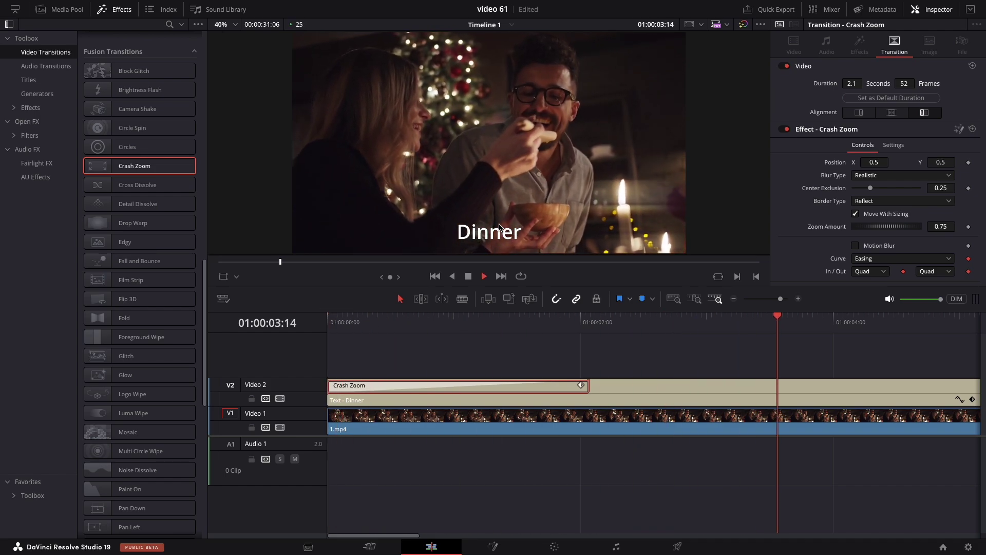
pyautogui.press('space')
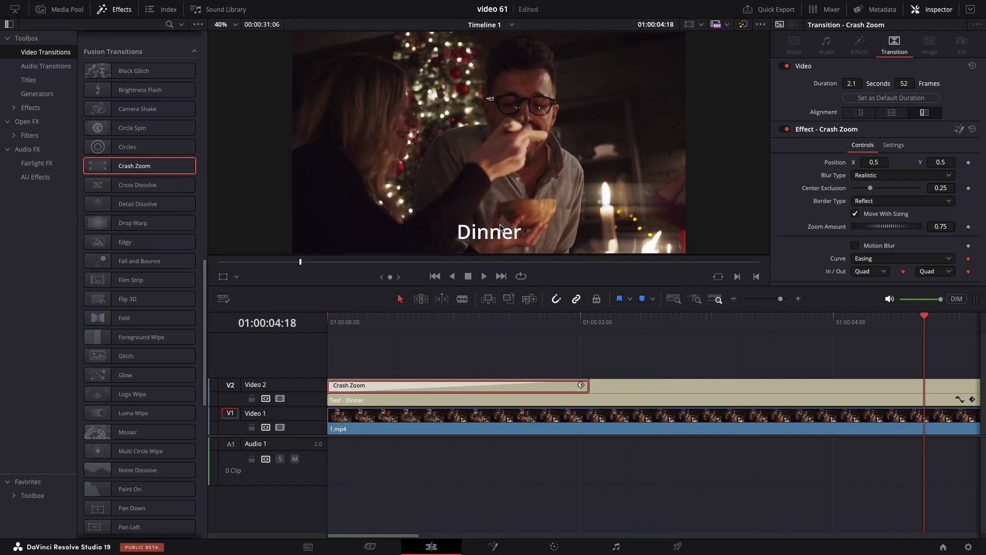
# Set the Crash Zoom transition's blur type to Stylized and center exclusion to 0.583, and preview it from the start
pyautogui.click(501, 390)
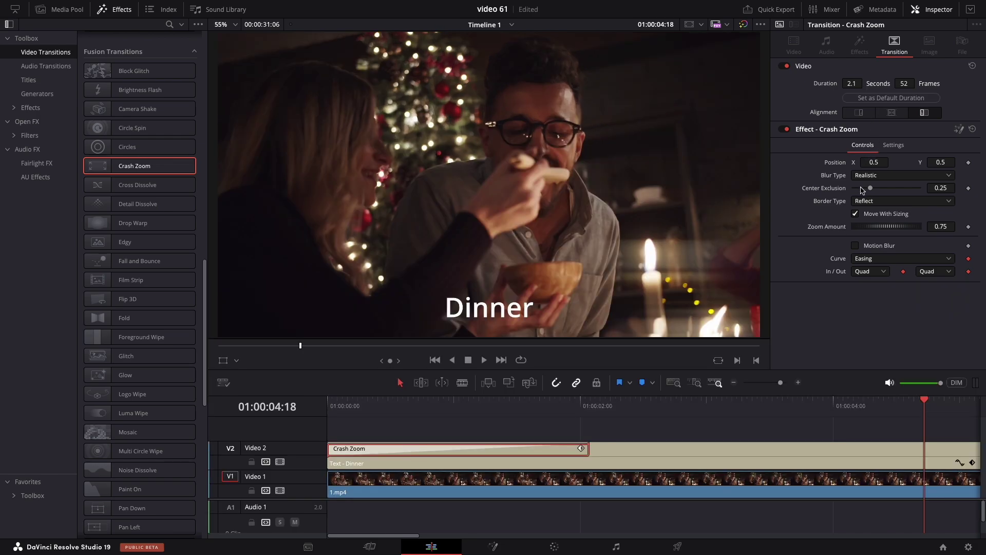
pyautogui.click(869, 175)
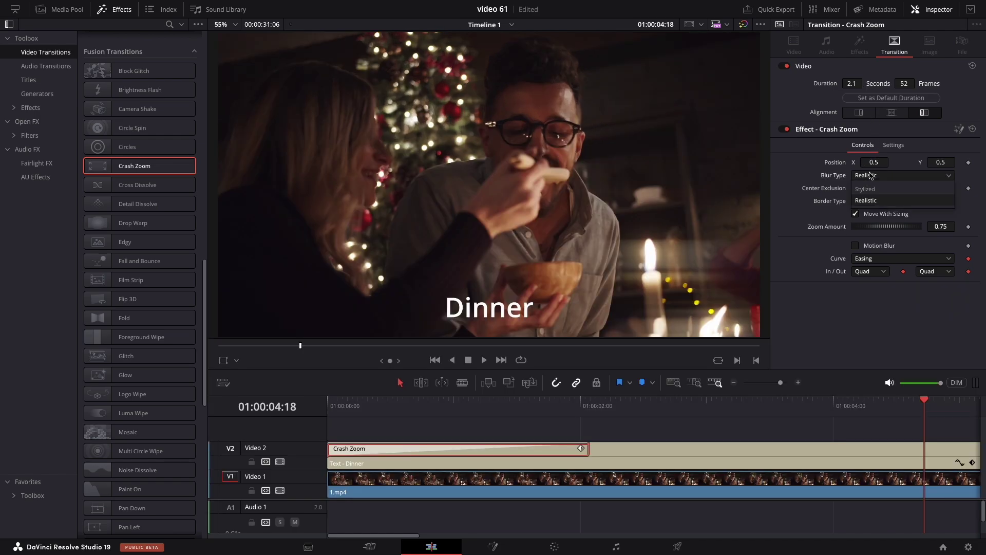
pyautogui.click(869, 189)
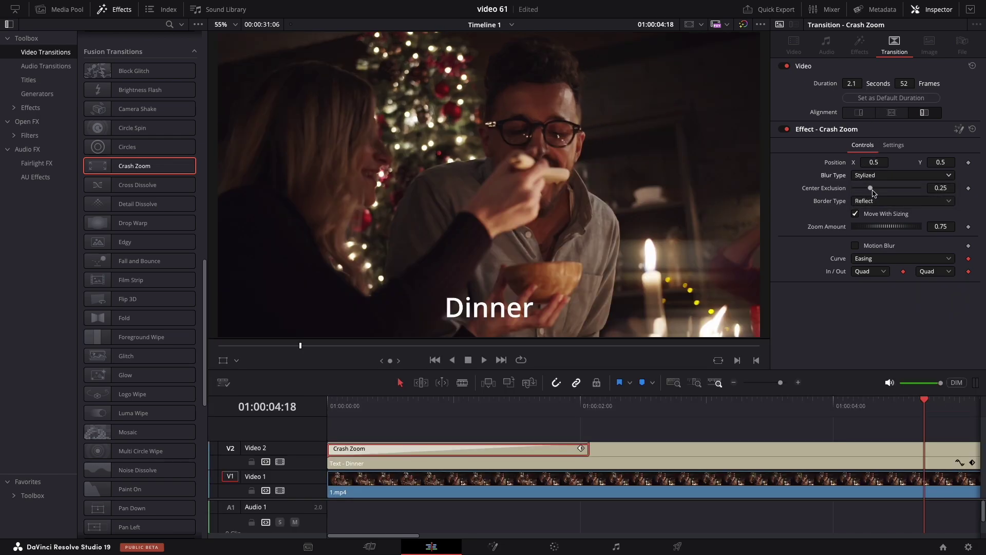
pyautogui.moveTo(871, 191); pyautogui.dragTo(893, 190)
pyautogui.press('Home')
pyautogui.press('space')
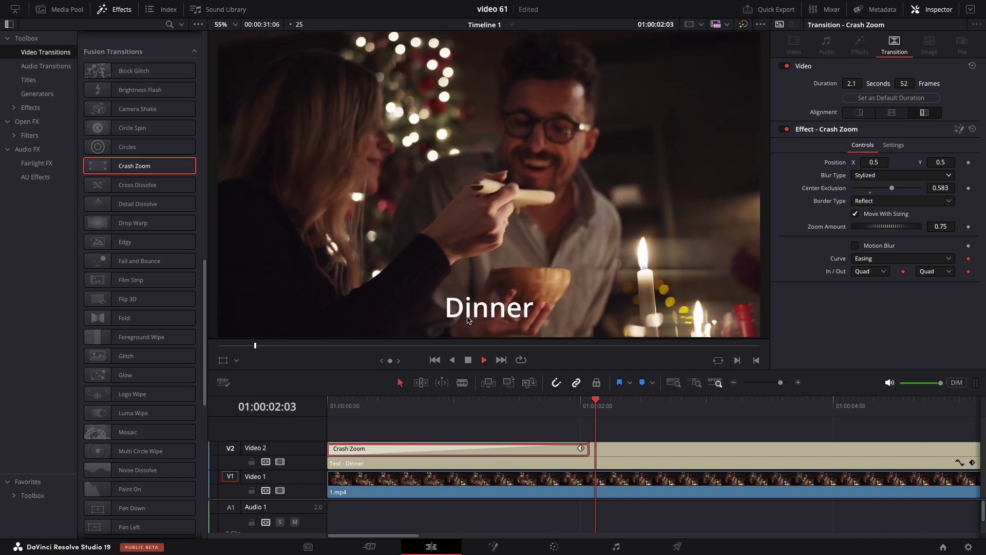
pyautogui.press('space')
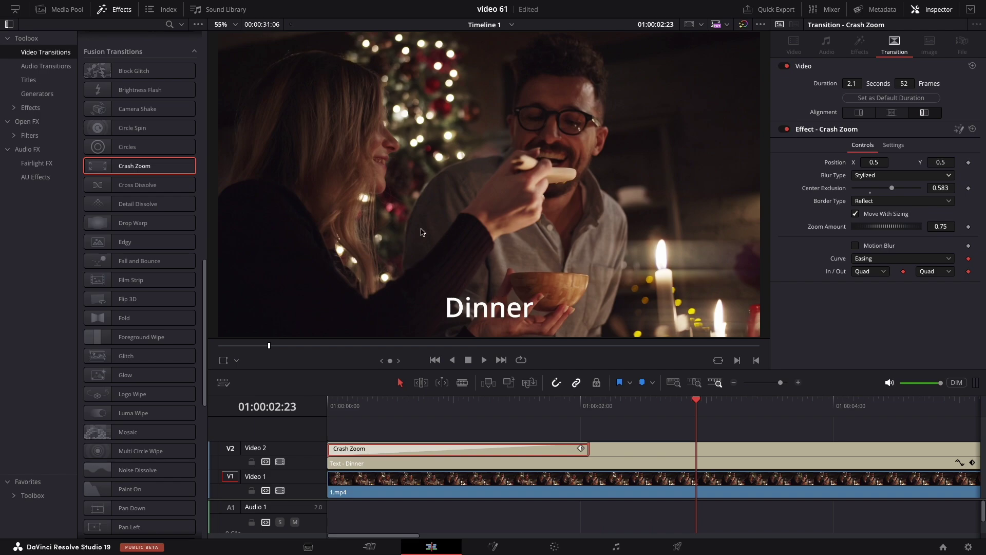
# Try a Crash Zoom transition at the end of the Dinner title, play it back, and delete it
pyautogui.moveTo(103, 169); pyautogui.dragTo(720, 451)
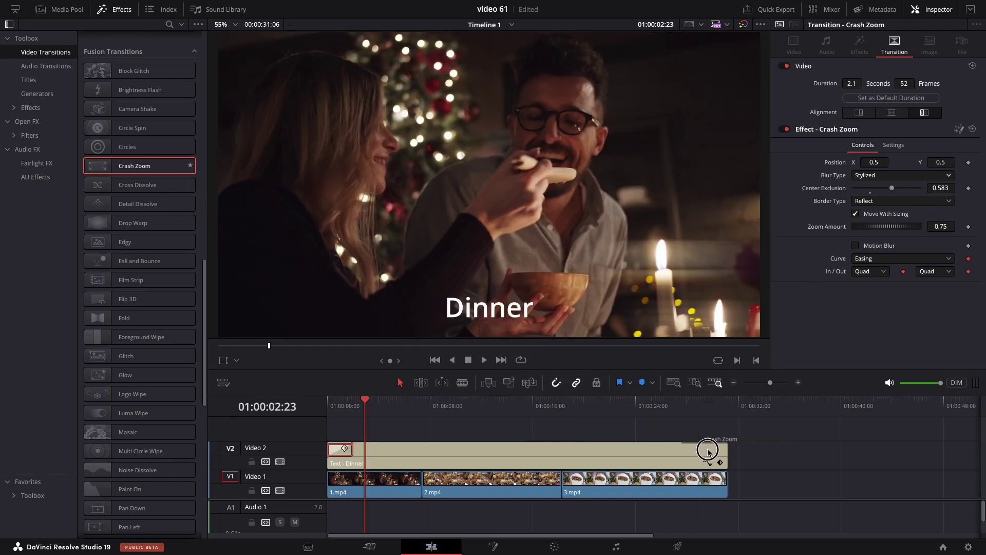
pyautogui.click(713, 401)
pyautogui.press('space')
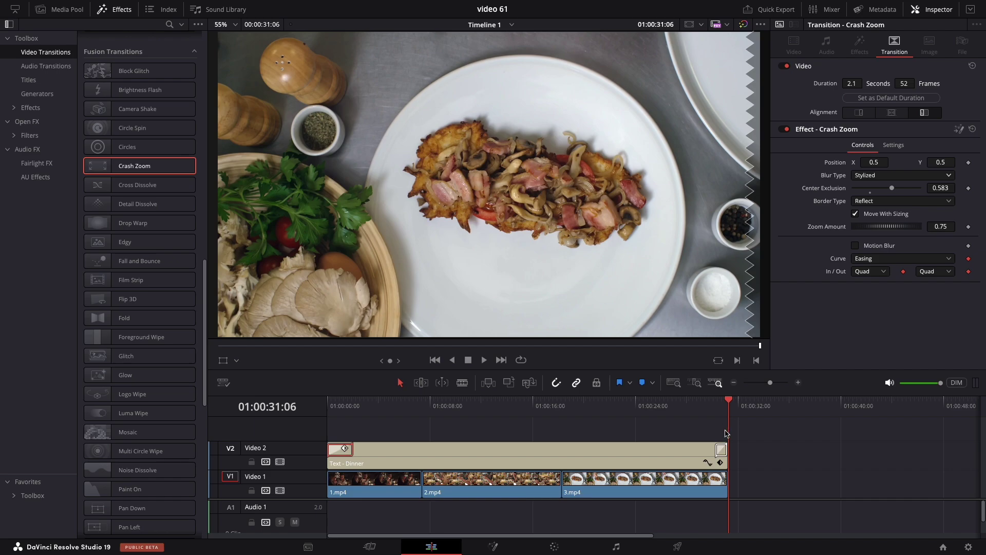
pyautogui.click(722, 451)
pyautogui.click(720, 452)
pyautogui.press('Delete')
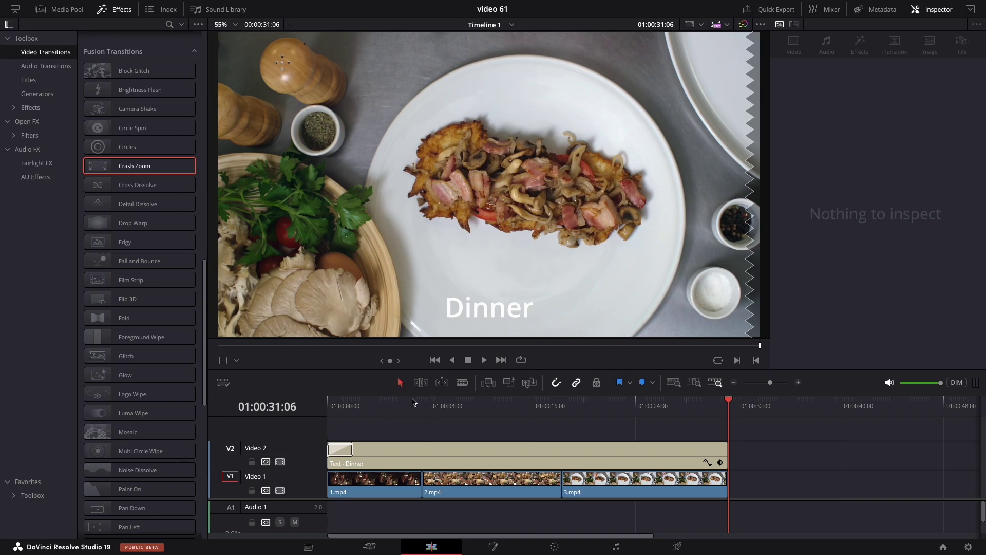
# Add a short fade-out to the end of the Dinner title using its fade handle
pyautogui.moveTo(769, 382); pyautogui.dragTo(779, 383)
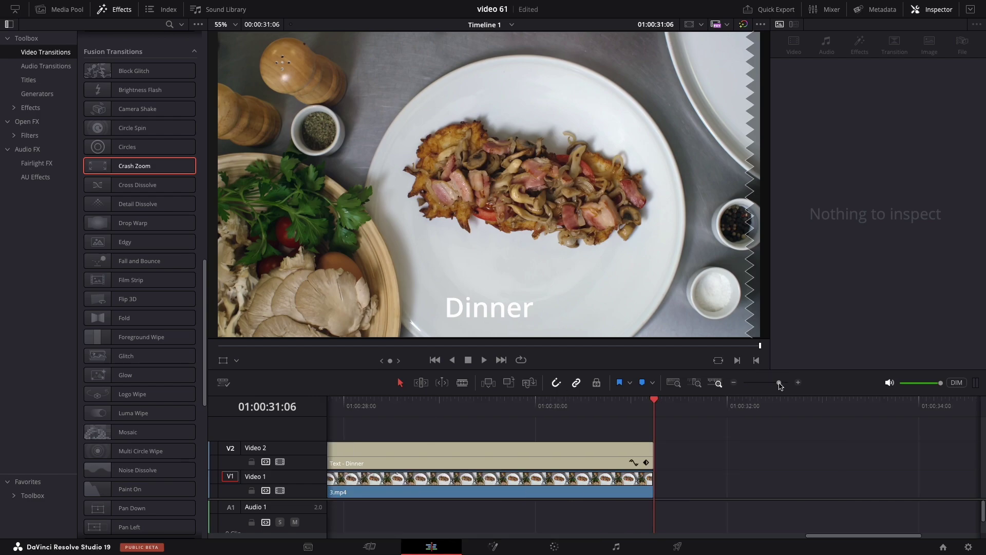
pyautogui.click(631, 455)
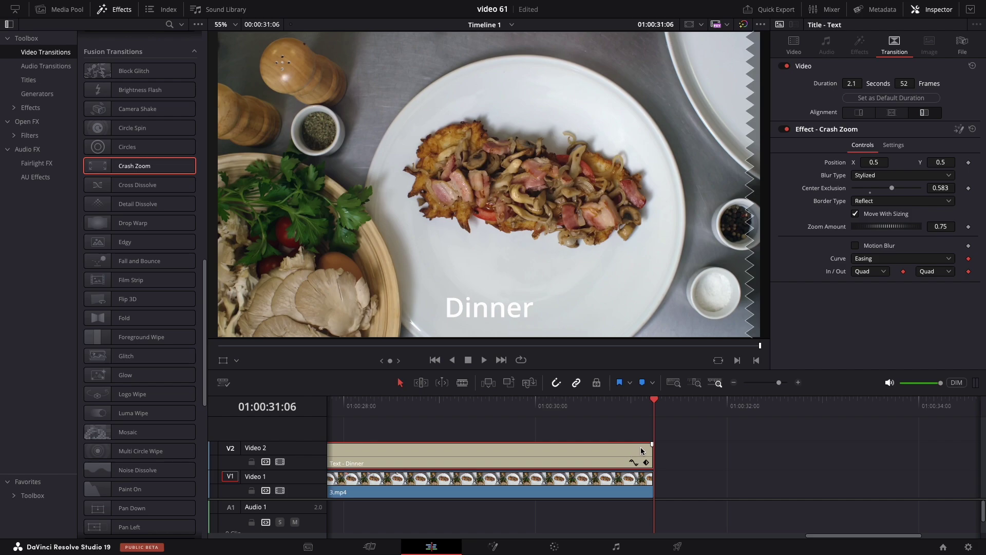
pyautogui.moveTo(778, 382); pyautogui.dragTo(787, 383)
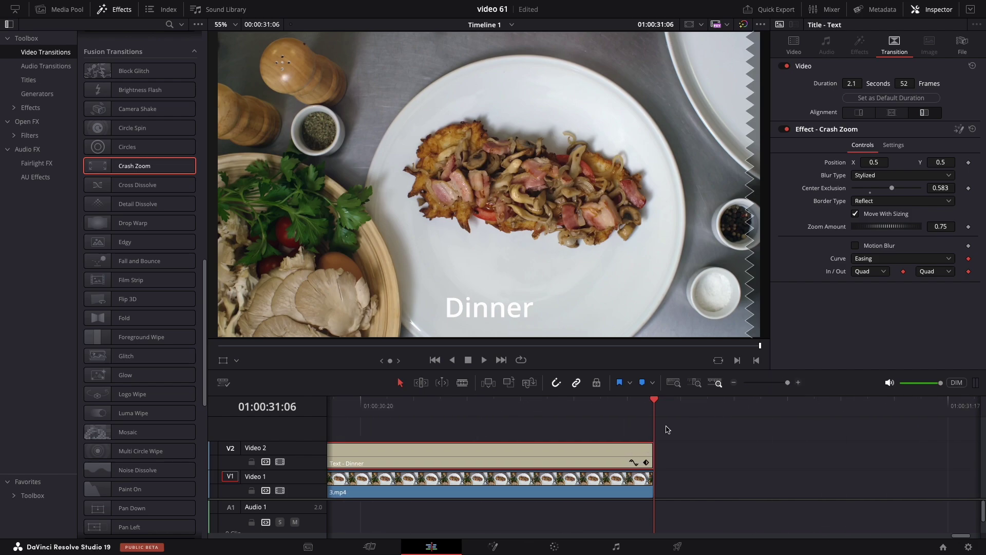
pyautogui.moveTo(652, 444); pyautogui.dragTo(598, 445)
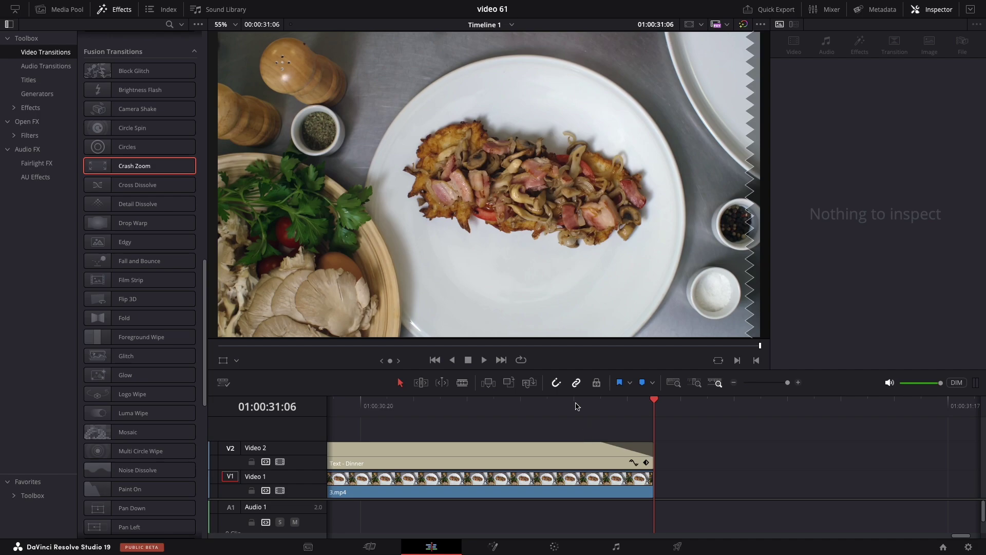
pyautogui.click(540, 401)
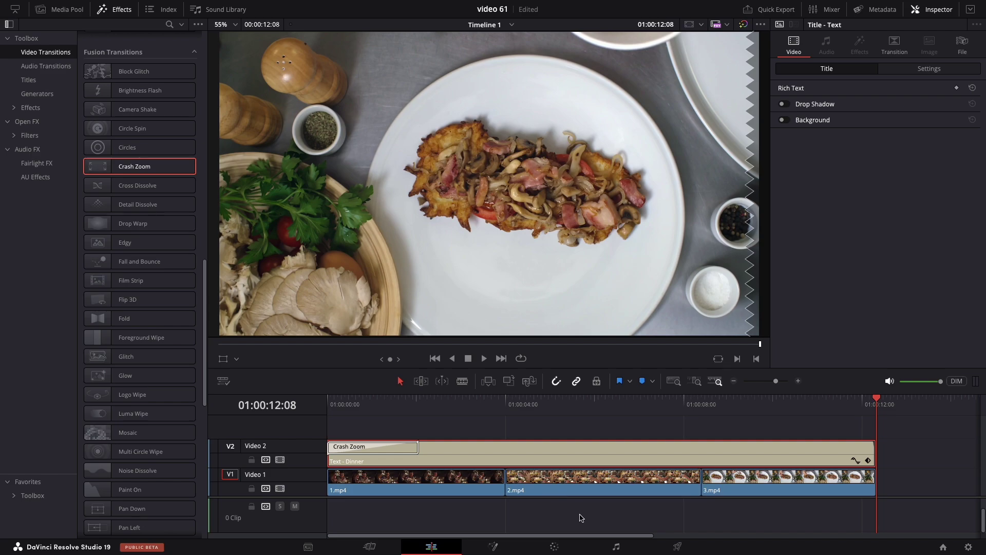
# Expand the title's Rich Text settings, hide the effects library, and add a rotation angle keyframe at 01:00:01:08
pyautogui.click(386, 399)
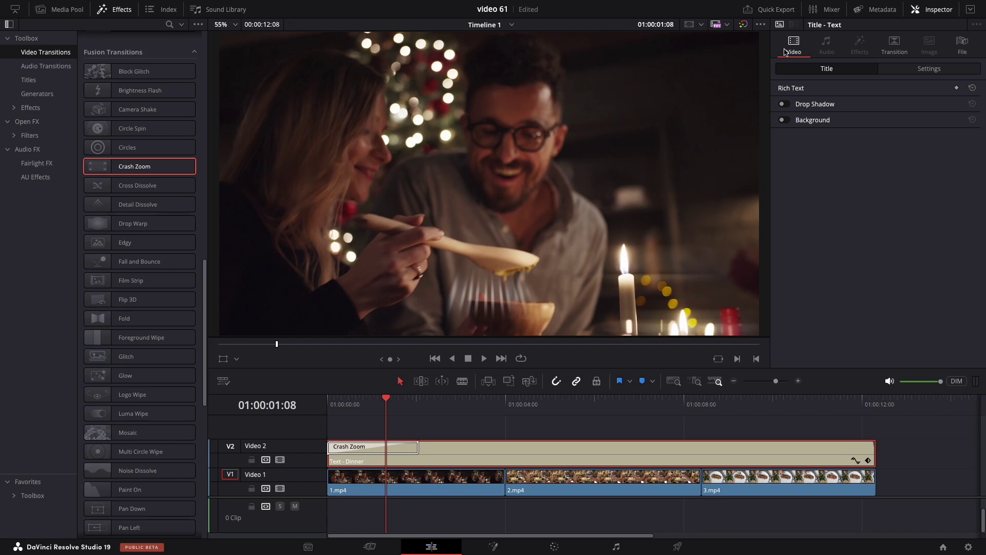
pyautogui.click(824, 92)
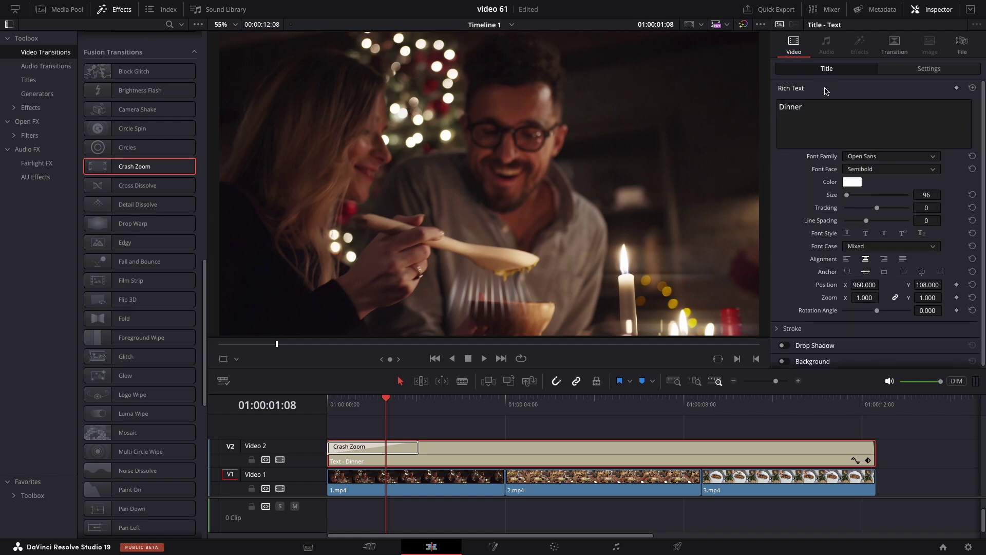
pyautogui.click(122, 12)
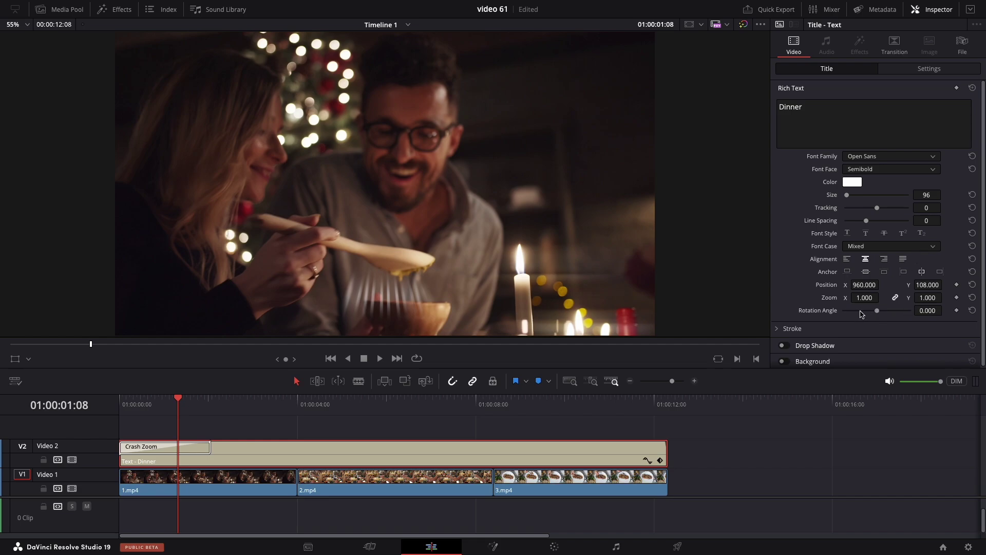
pyautogui.click(956, 312)
# Keyframe the title's rotation angle at -2.750 at 01:00:02:02 and at 8.240 at 01:00:06:09
pyautogui.click(212, 400)
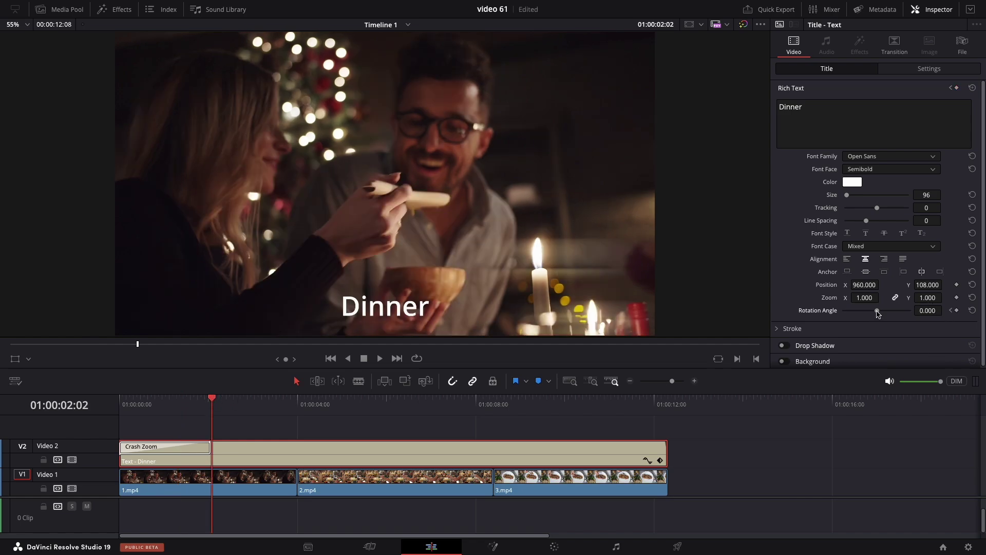
pyautogui.moveTo(877, 314); pyautogui.dragTo(876, 313)
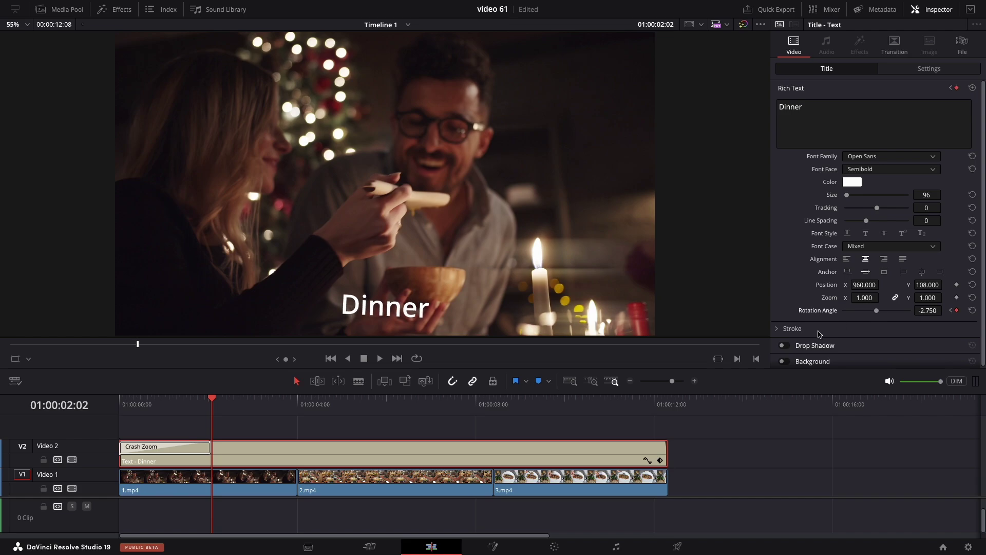
pyautogui.click(297, 405)
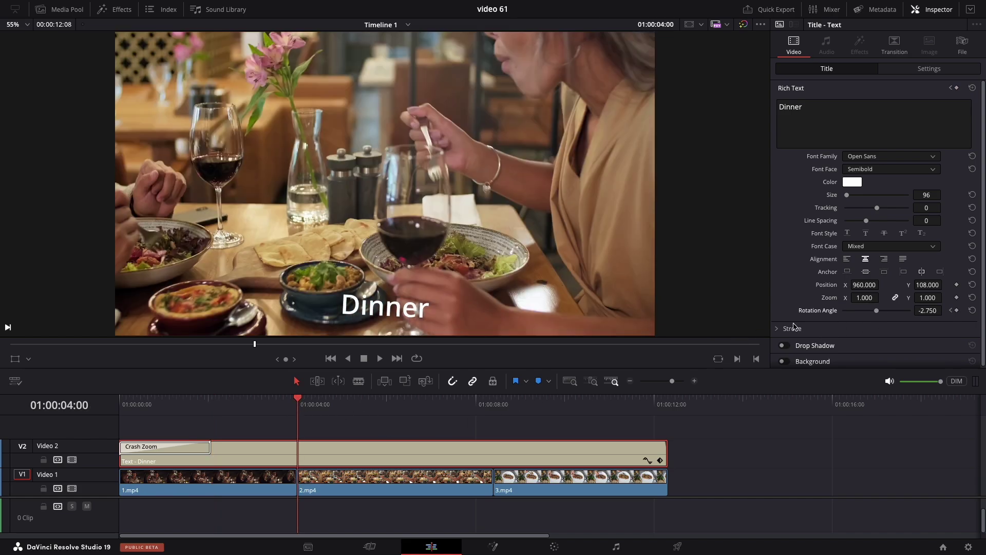
pyautogui.moveTo(876, 312); pyautogui.dragTo(877, 312)
pyautogui.click(403, 405)
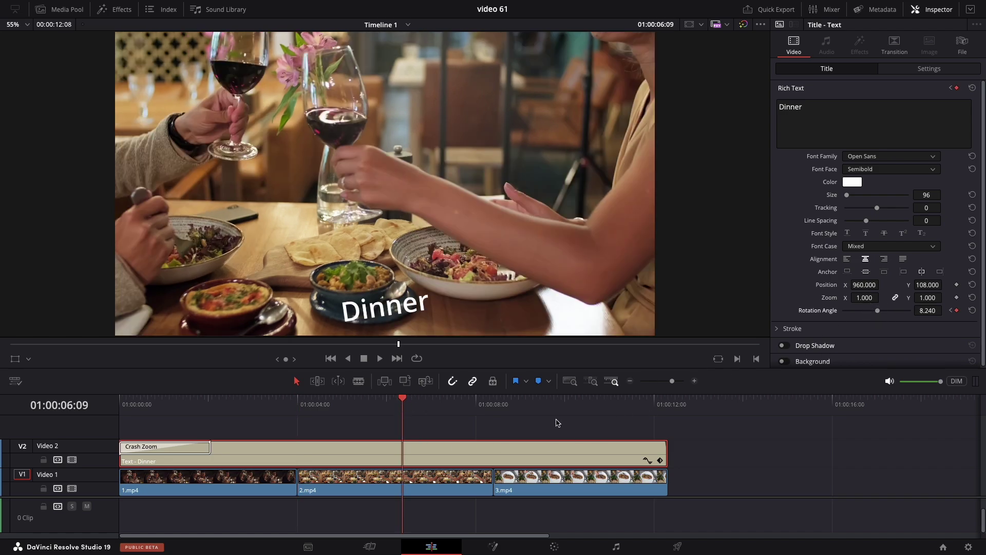
# Add further rotation keyframes to the title over the third clip, with an angle of -2.750 at 01:00:11:11
pyautogui.click(541, 404)
pyautogui.moveTo(879, 311); pyautogui.dragTo(876, 315)
pyautogui.click(629, 404)
pyautogui.moveTo(879, 314); pyautogui.dragTo(877, 314)
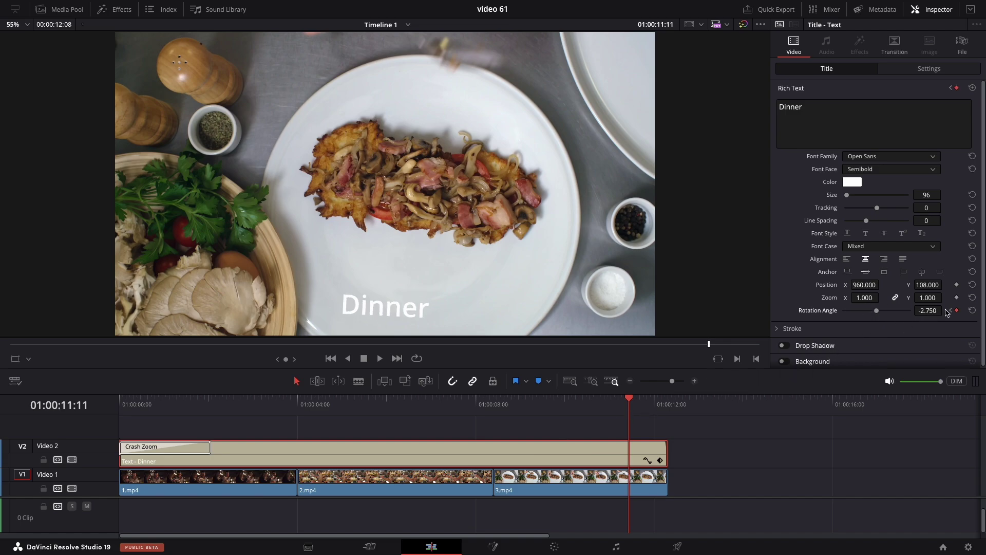
# Play the timeline from the start to review the Dinner title's rotation animation
pyautogui.moveTo(143, 402); pyautogui.dragTo(77, 401)
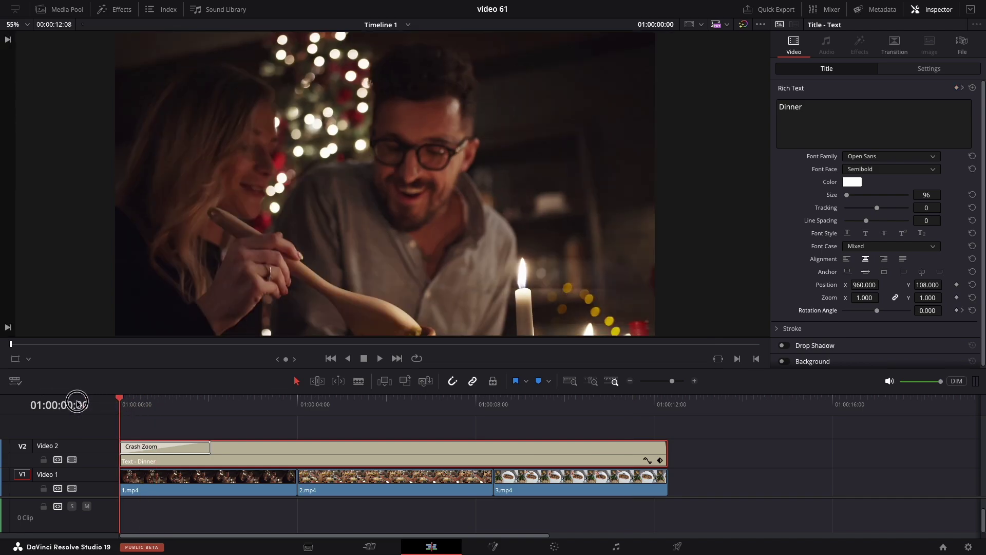
pyautogui.press('space')
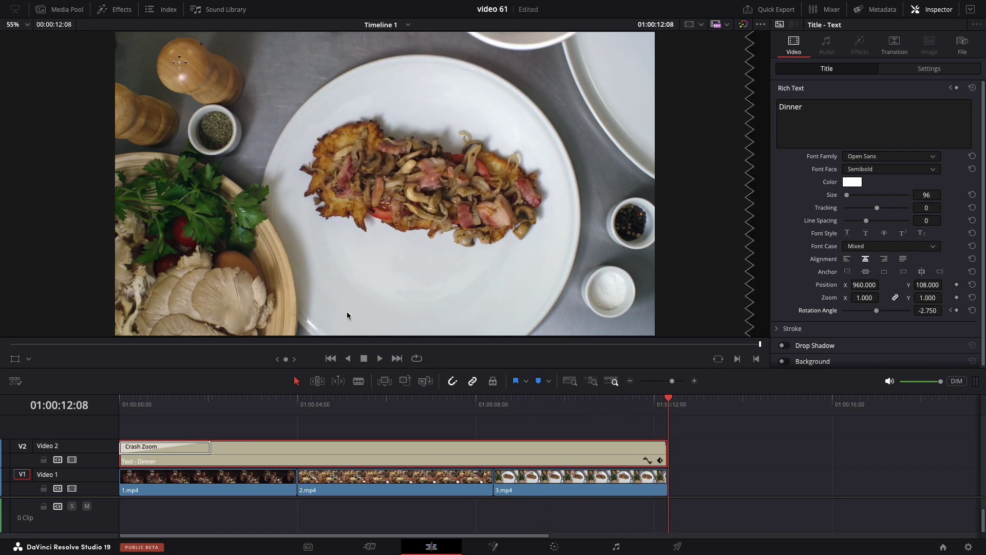
# Expand the Dinner title's keyframe track, delay its second rotation keyframe slightly, and move the fourth keyframe to about 01:00:07:03
pyautogui.click(660, 460)
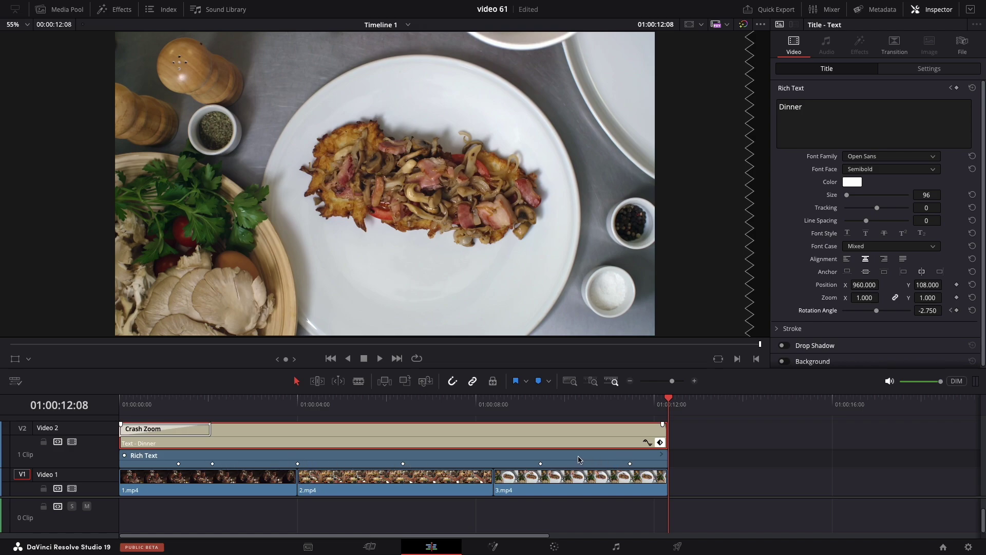
pyautogui.click(303, 400)
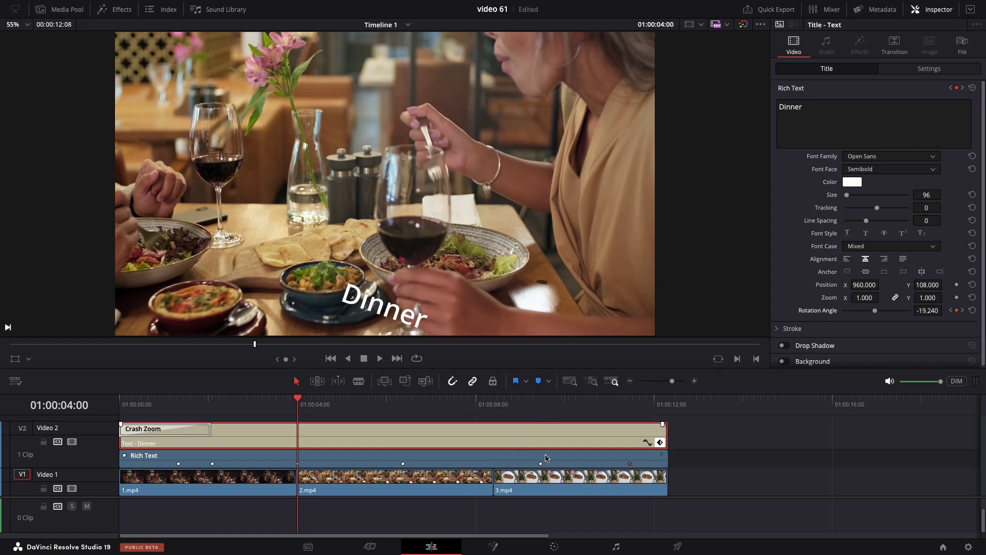
pyautogui.click(212, 463)
pyautogui.moveTo(212, 464); pyautogui.dragTo(232, 462)
pyautogui.moveTo(403, 463); pyautogui.dragTo(435, 463)
# Play the timeline from the start to check the retimed rotation keyframes
pyautogui.moveTo(140, 399); pyautogui.dragTo(120, 402)
pyautogui.press('space')
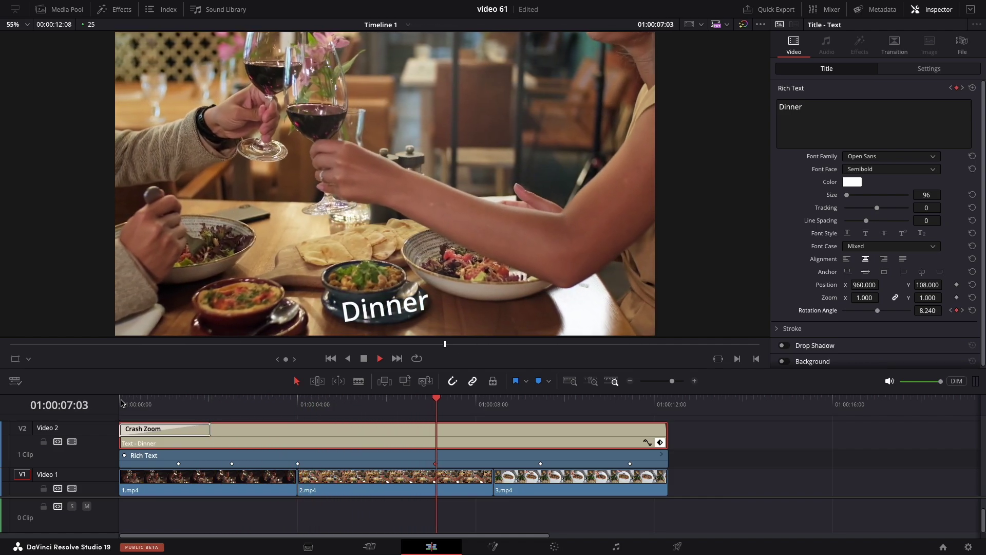
pyautogui.press('space')
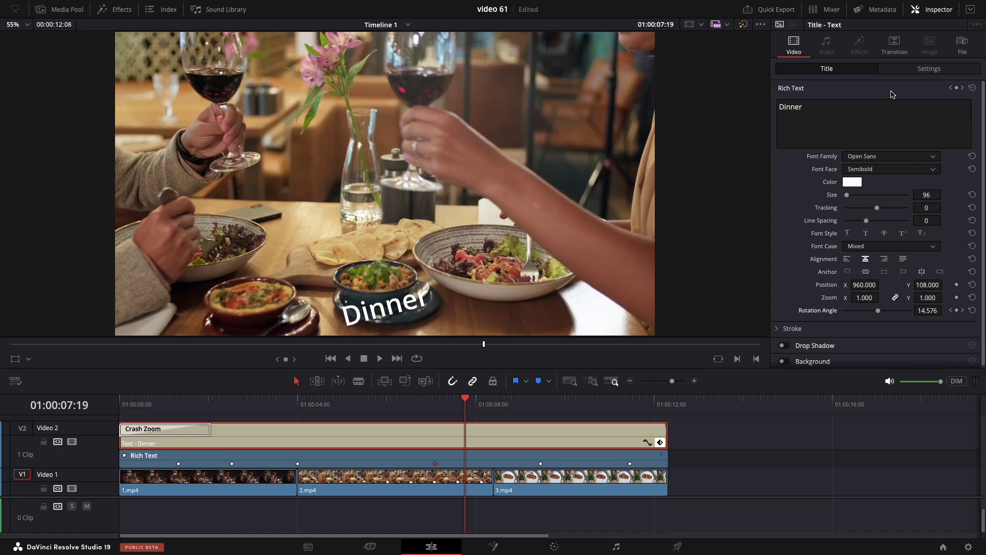
# Replace the Dinner title on Video 2 with a Text+ title that spans all three clips
pyautogui.click(907, 72)
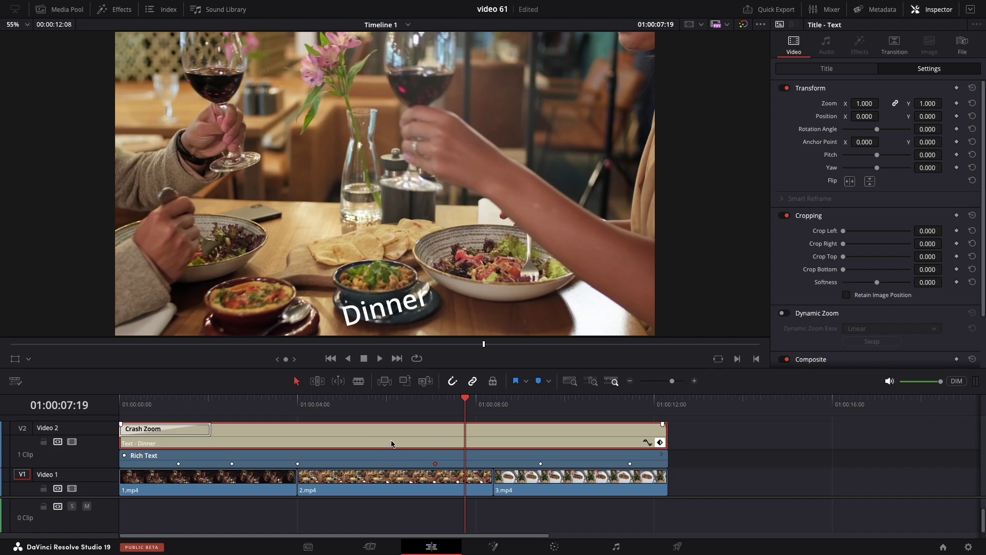
pyautogui.press('Delete')
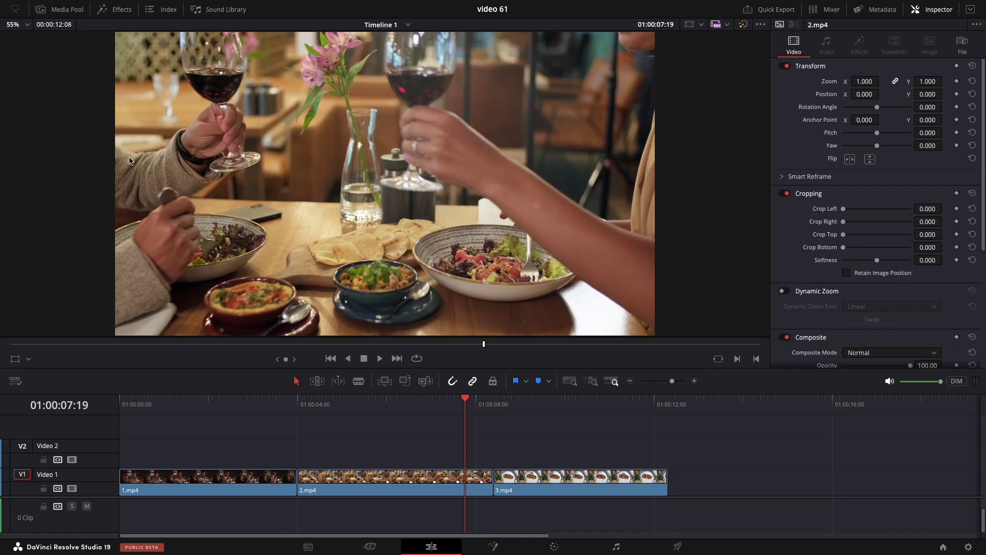
pyautogui.click(107, 13)
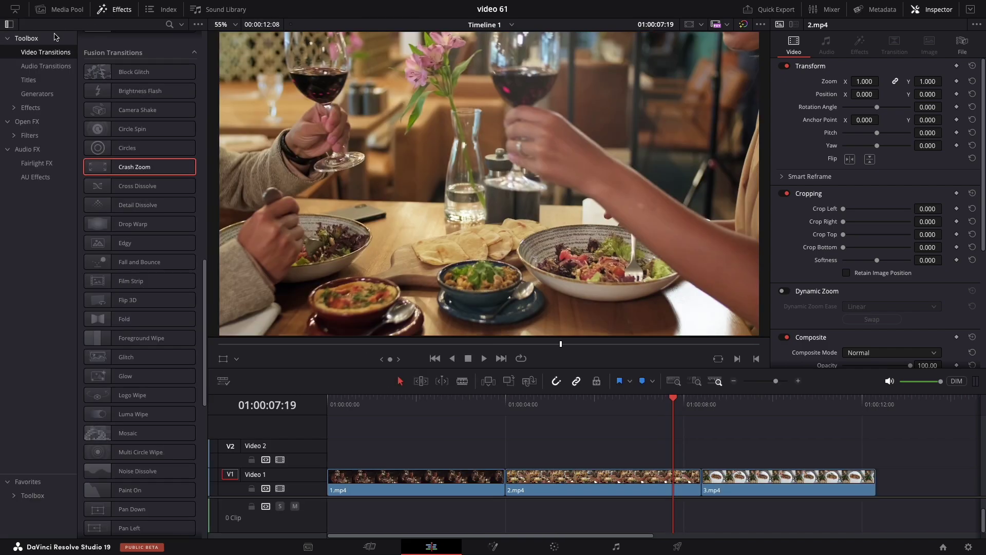
pyautogui.click(29, 81)
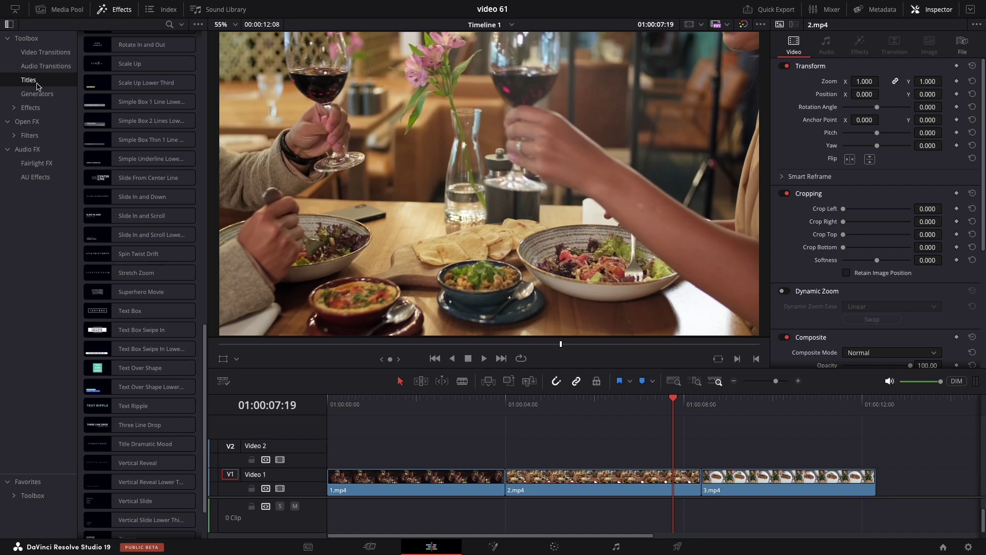
pyautogui.scroll(10, 136, 123)
pyautogui.scroll(1, 135, 123)
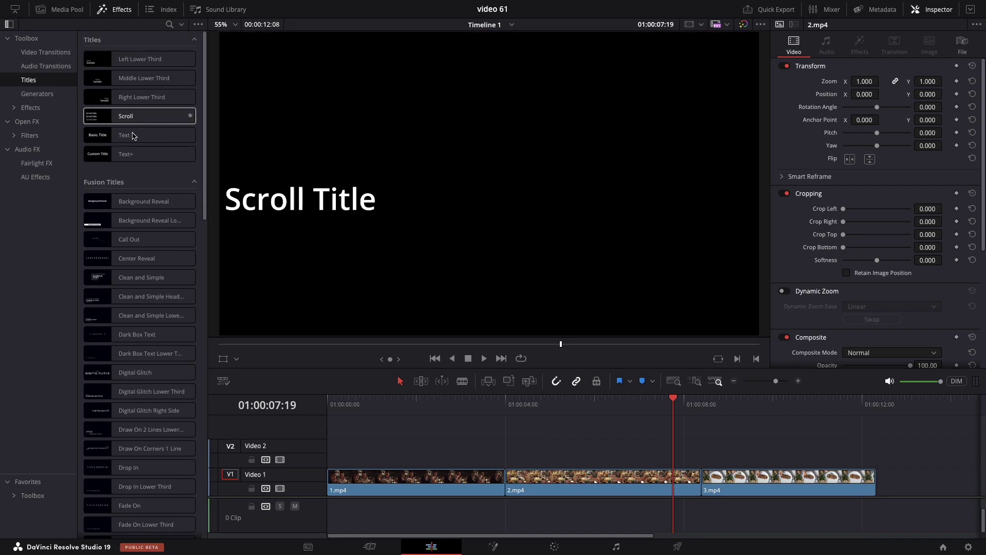
pyautogui.moveTo(131, 156); pyautogui.dragTo(325, 460)
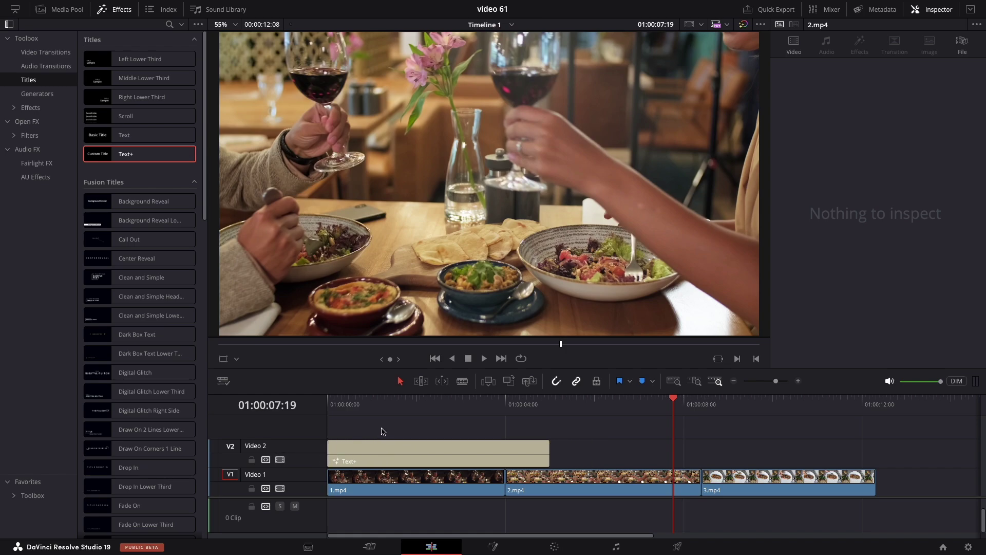
pyautogui.moveTo(548, 452); pyautogui.dragTo(875, 453)
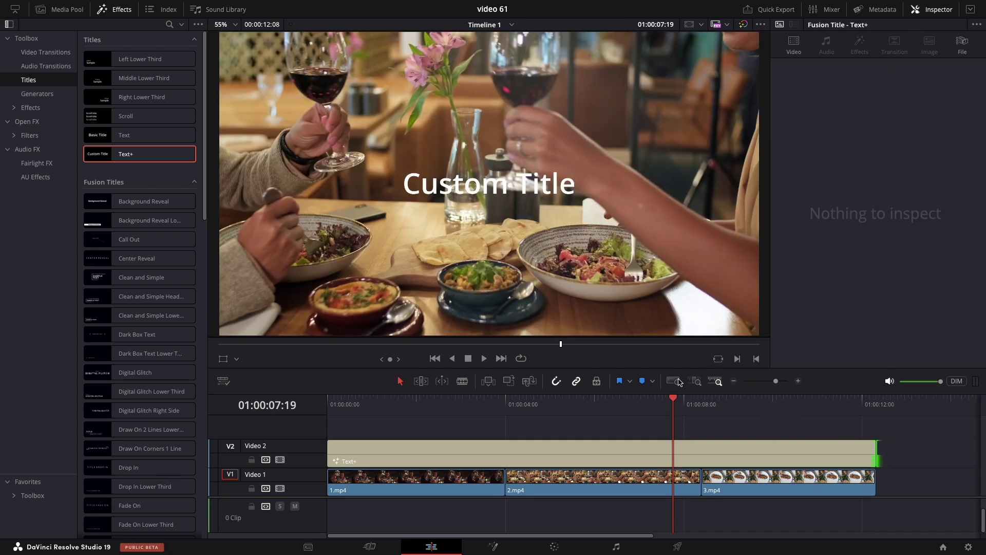
# Change the Text+ title's wording to "Text+ Diner"
pyautogui.click(479, 447)
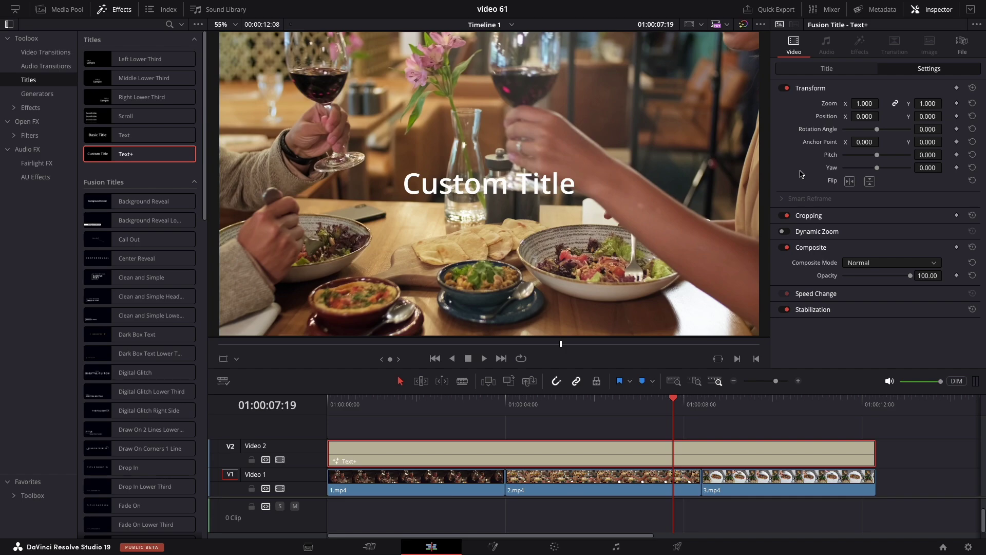
pyautogui.click(821, 71)
pyautogui.doubleClick(831, 135)
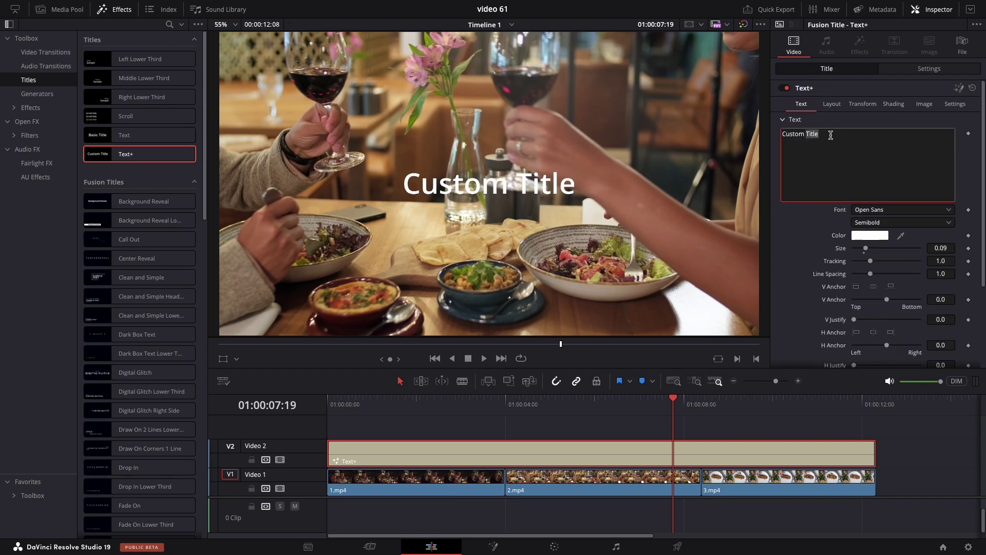
pyautogui.press('BackSpace')
pyautogui.press('BackSpace')
pyautogui.press('BackSpace')
pyautogui.press('BackSpace')
pyautogui.press('BackSpace')
pyautogui.press('BackSpace')
pyautogui.press('BackSpace')
pyautogui.press('BackSpace')
pyautogui.write('Text+')
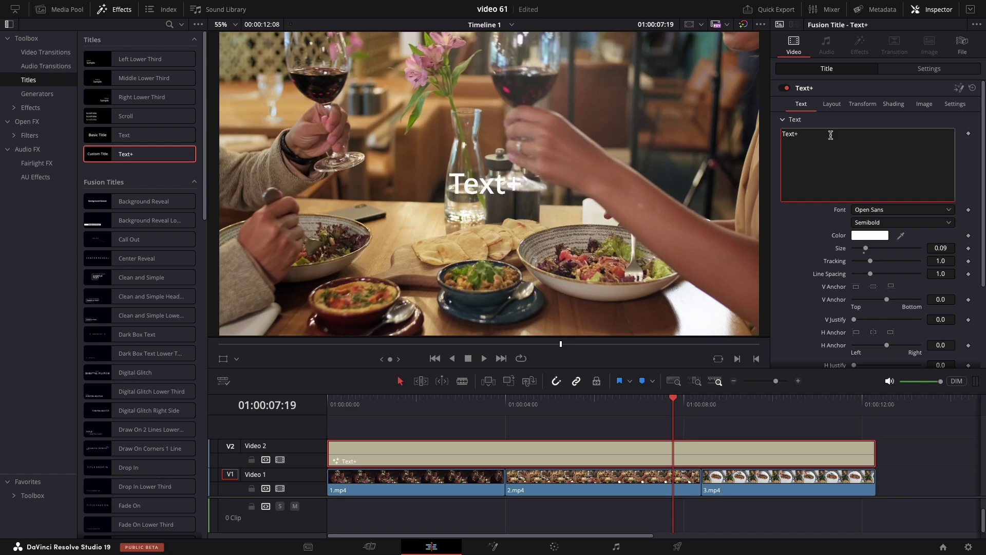
pyautogui.write(' Diner')
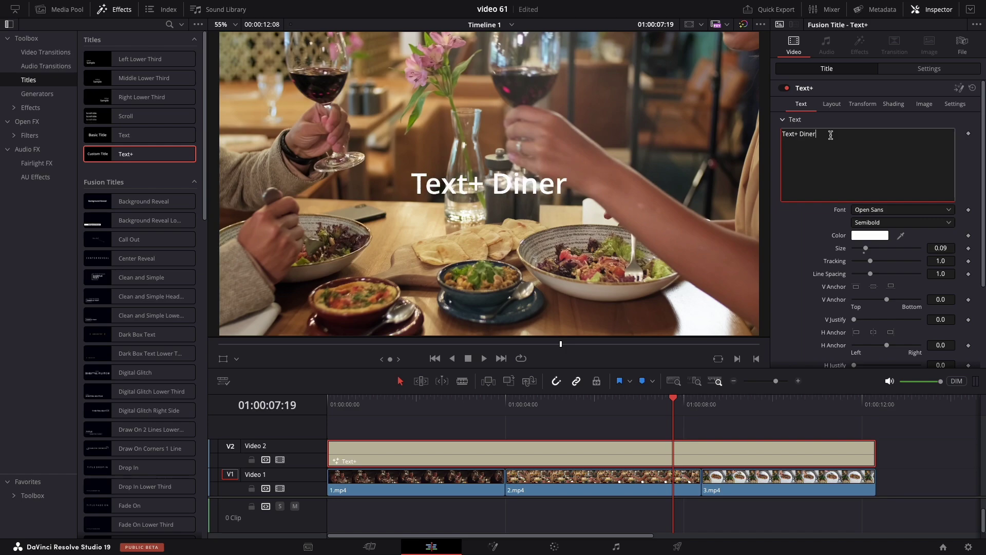
# Examine the Text+ title's text formatting and layout settings, including the center position options
pyautogui.moveTo(982, 177); pyautogui.dragTo(979, 263)
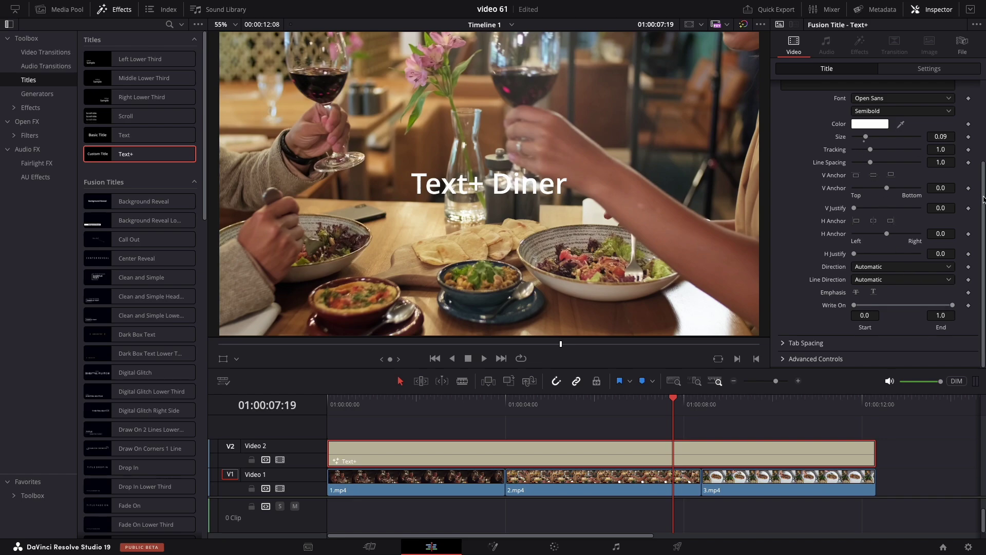
pyautogui.scroll(4, 983, 199)
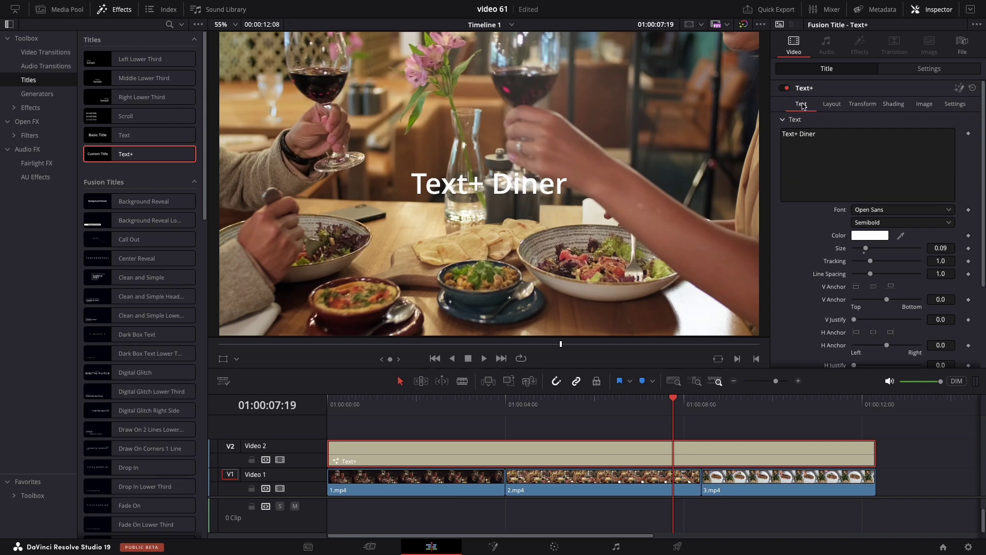
pyautogui.click(828, 105)
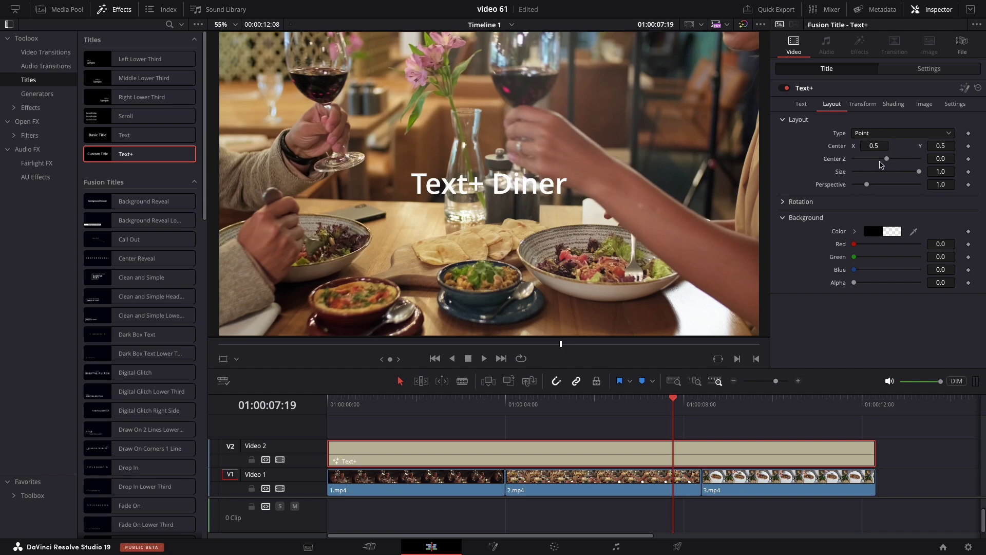
pyautogui.click(873, 146)
pyautogui.click(844, 146)
pyautogui.click(922, 146)
# Examine the Text+ title's transform options, including the transform type, rotation, pivot and shear
pyautogui.click(873, 105)
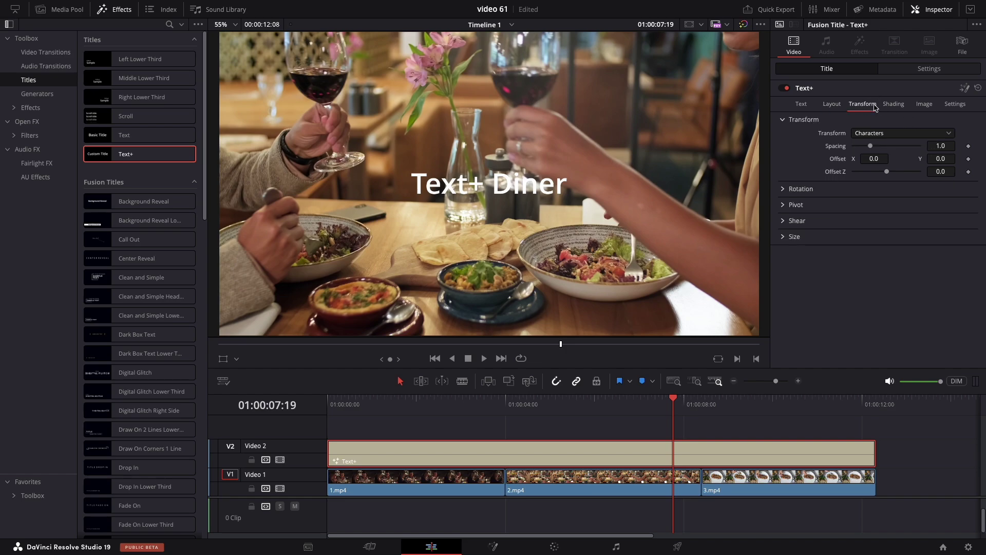
pyautogui.click(893, 133)
pyautogui.click(893, 133)
pyautogui.click(783, 190)
pyautogui.click(782, 191)
pyautogui.click(784, 206)
pyautogui.click(784, 206)
pyautogui.click(785, 220)
pyautogui.click(784, 220)
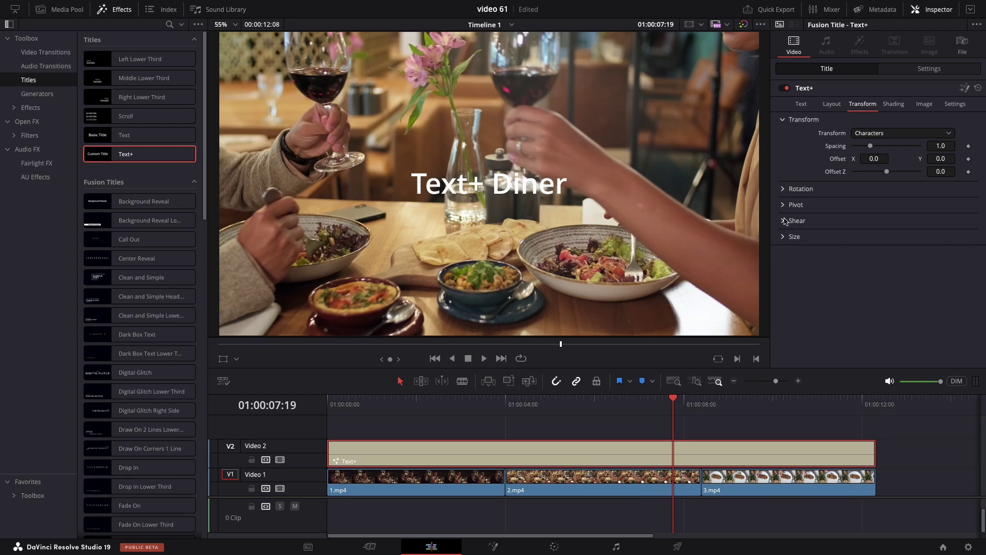
# Examine the Text+ title's shading properties and compare shading elements 1 to 5
pyautogui.click(889, 105)
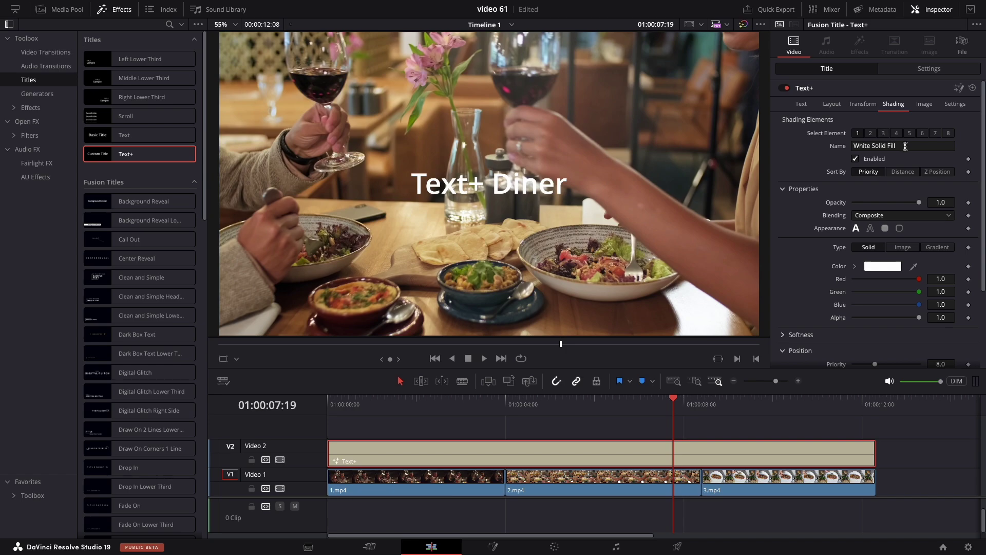
pyautogui.scroll(-3, 906, 164)
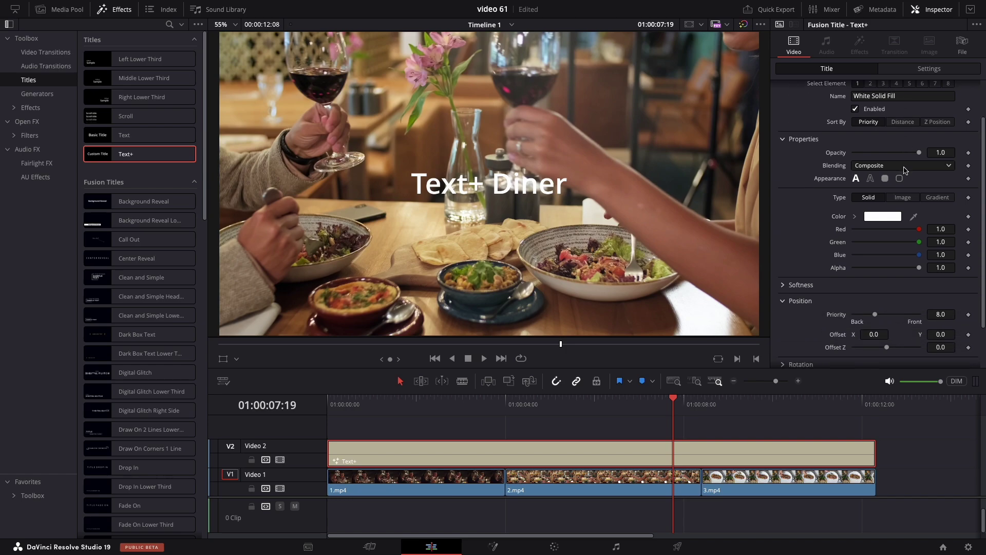
pyautogui.scroll(3, 905, 167)
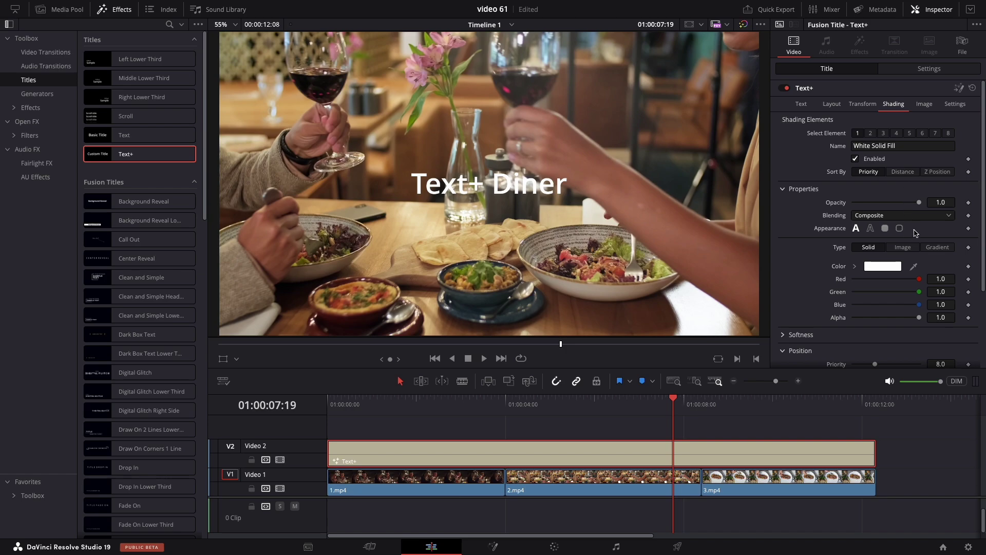
pyautogui.moveTo(983, 223)
pyautogui.mouseDown()
pyautogui.moveTo(970, 299)
pyautogui.moveTo(969, 128)
pyautogui.mouseUp()
pyautogui.click(870, 133)
pyautogui.click(882, 134)
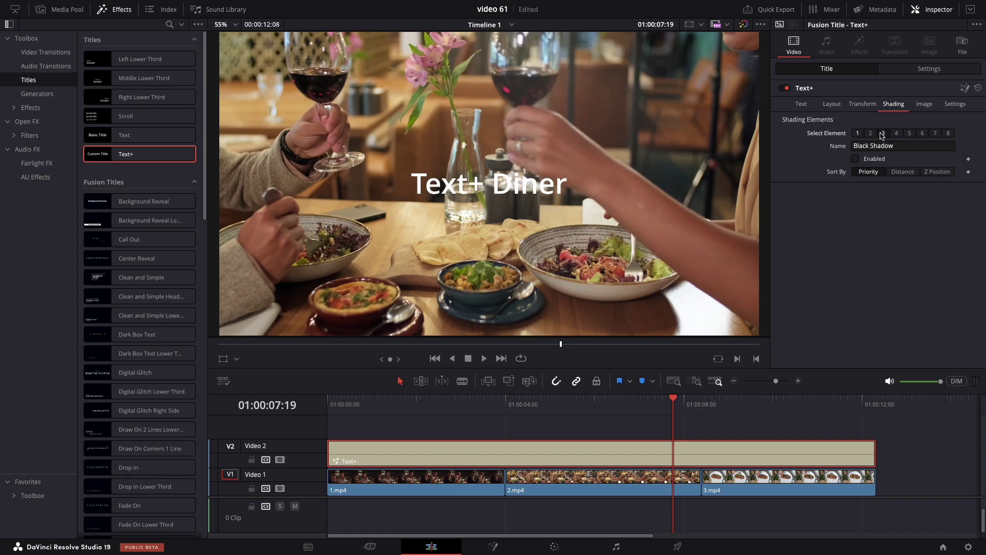
pyautogui.click(896, 133)
pyautogui.click(909, 135)
pyautogui.click(858, 133)
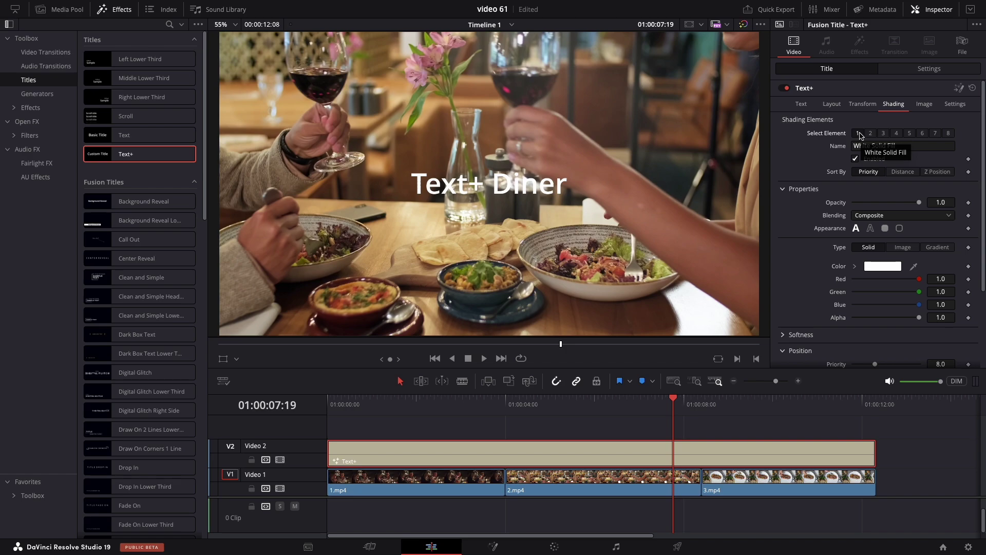
# Add the Camera Shake Fusion transition to the start of the Text+ title
pyautogui.click(26, 54)
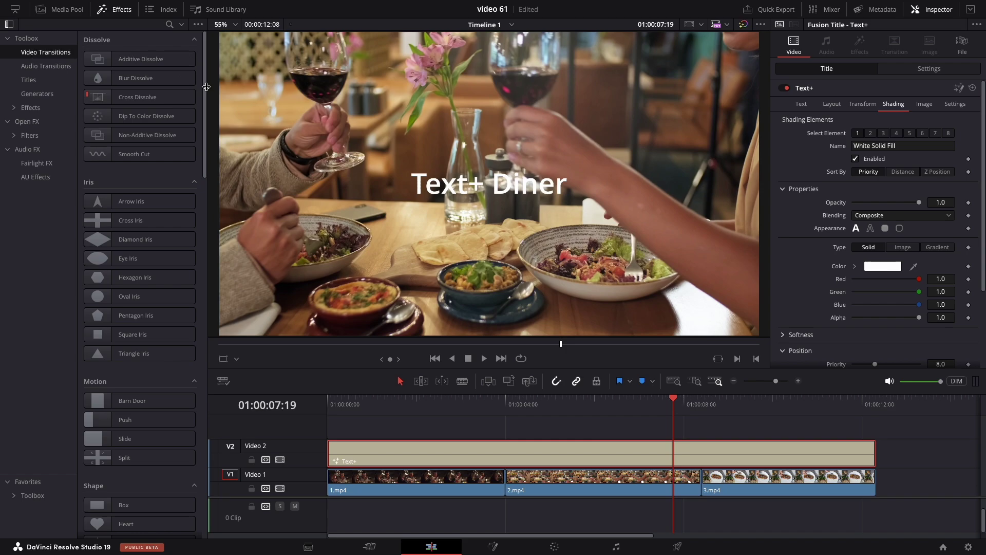
pyautogui.moveTo(205, 91); pyautogui.dragTo(192, 281)
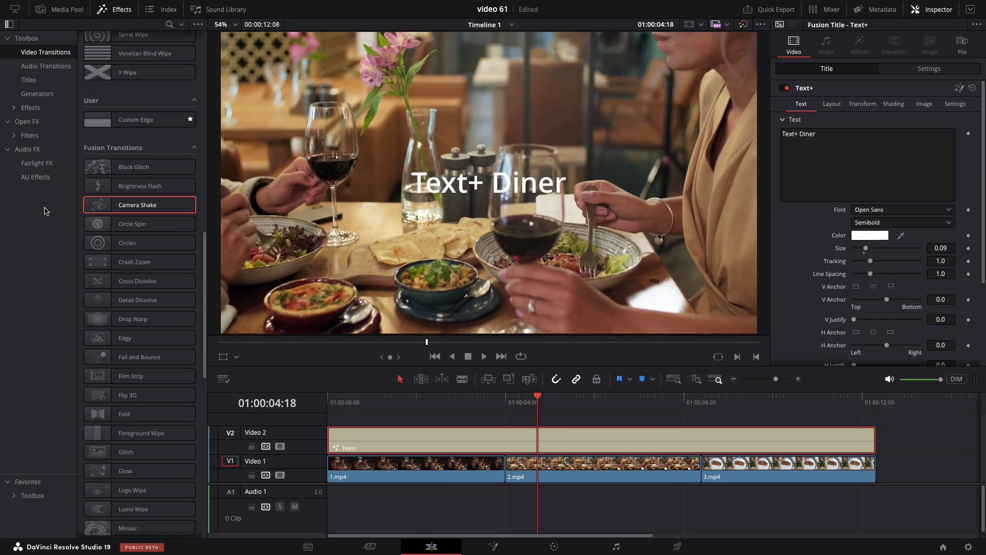
pyautogui.moveTo(97, 204); pyautogui.dragTo(345, 440)
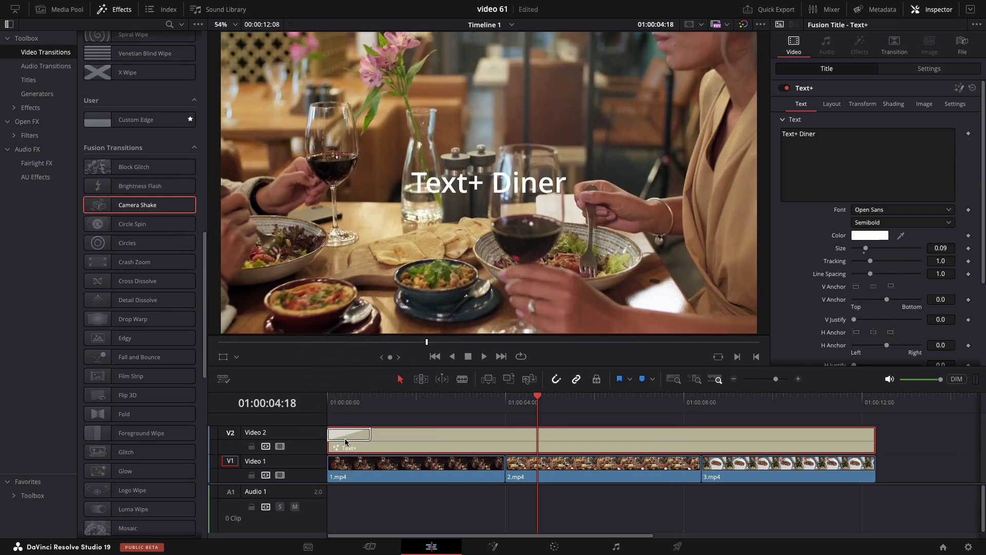
# Play the timeline from the start to preview the Camera Shake transition on the title
pyautogui.moveTo(346, 397); pyautogui.dragTo(315, 397)
pyautogui.press('space')
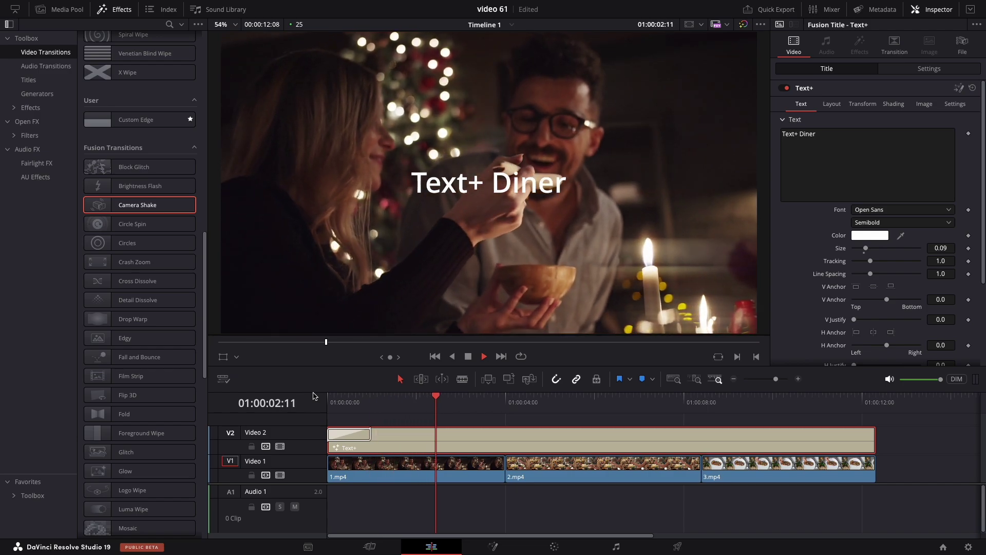
pyautogui.press('space')
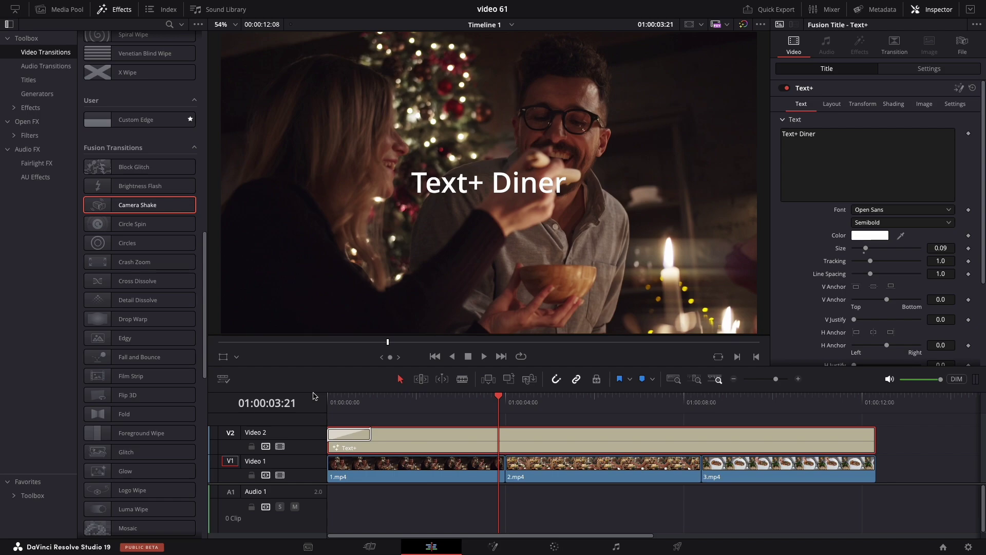
# Replace the Text+ title with a Text Over Shape title at the start of Video 2
pyautogui.click(28, 80)
pyautogui.moveTo(204, 309); pyautogui.dragTo(208, 90)
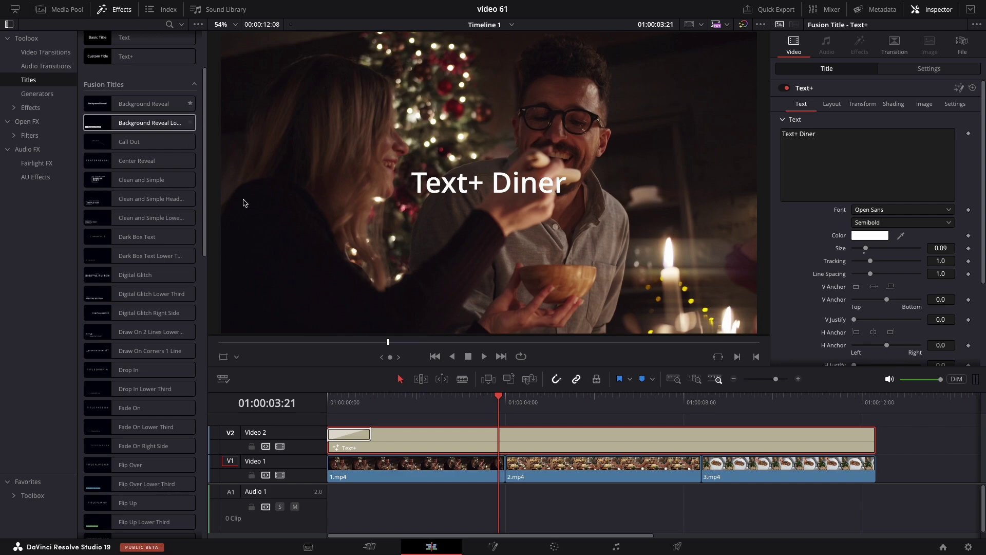
pyautogui.press('Delete')
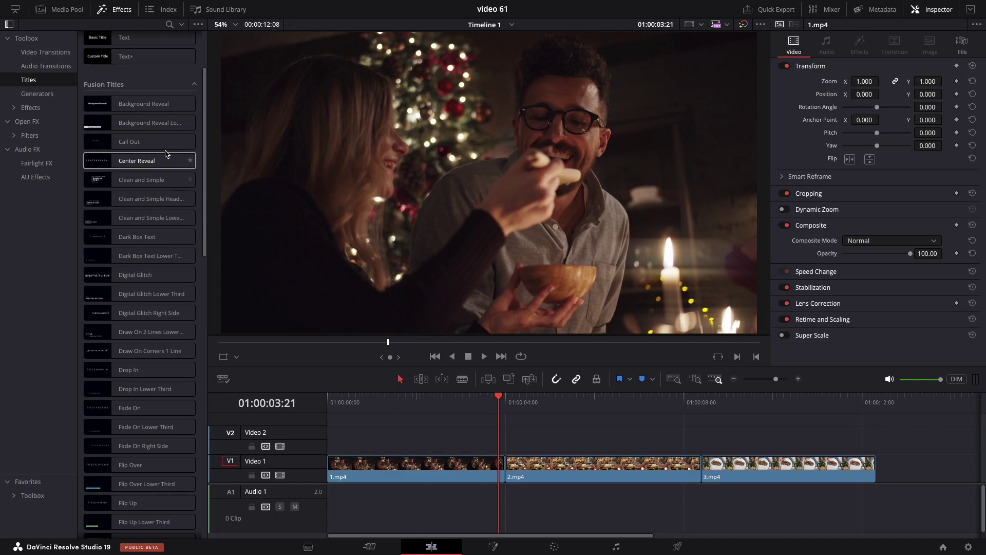
pyautogui.moveTo(204, 142); pyautogui.dragTo(211, 396)
pyautogui.moveTo(152, 361); pyautogui.dragTo(373, 444)
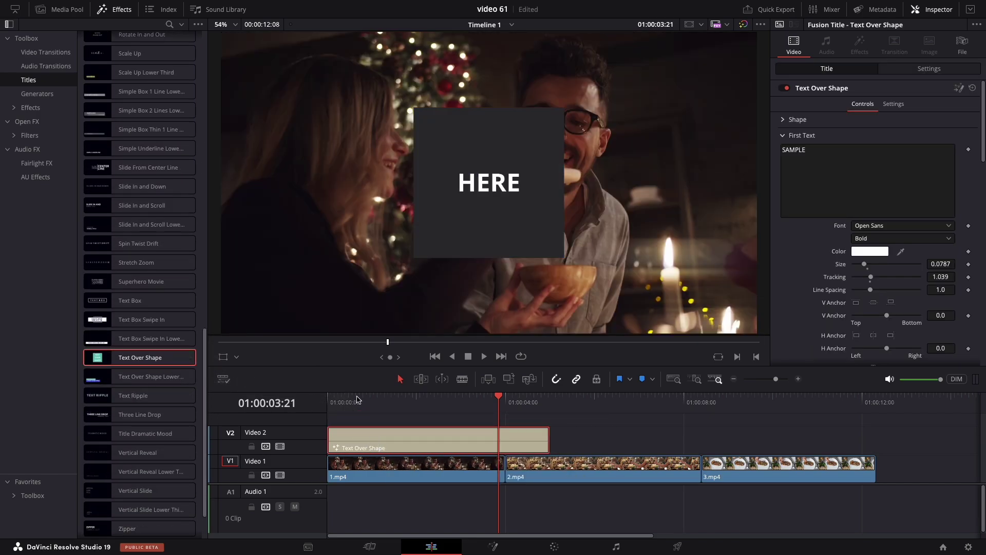
# Extend the Text Over Shape title on Video 2 to the end of 3.mp4, for a duration of 12:08
pyautogui.moveTo(548, 448); pyautogui.dragTo(874, 449)
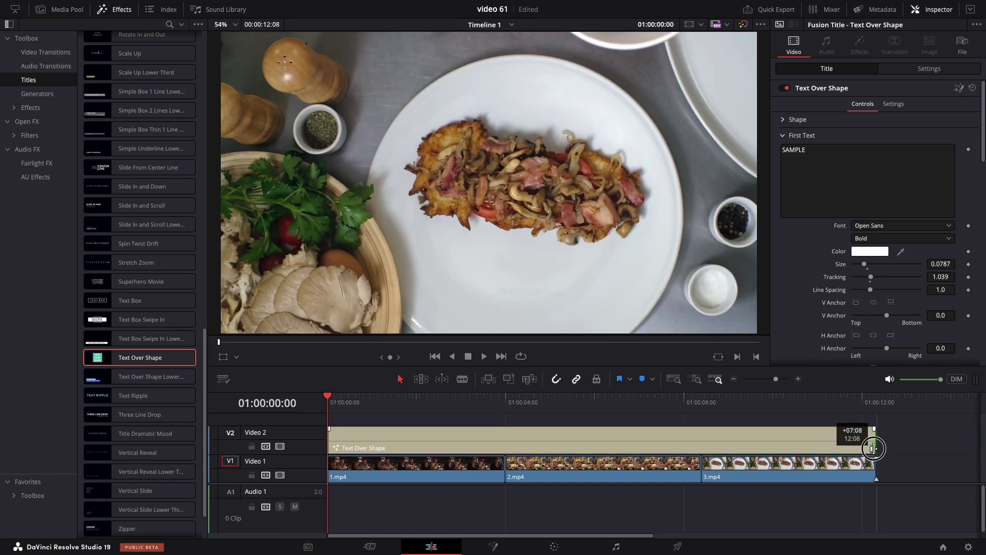
pyautogui.click(384, 398)
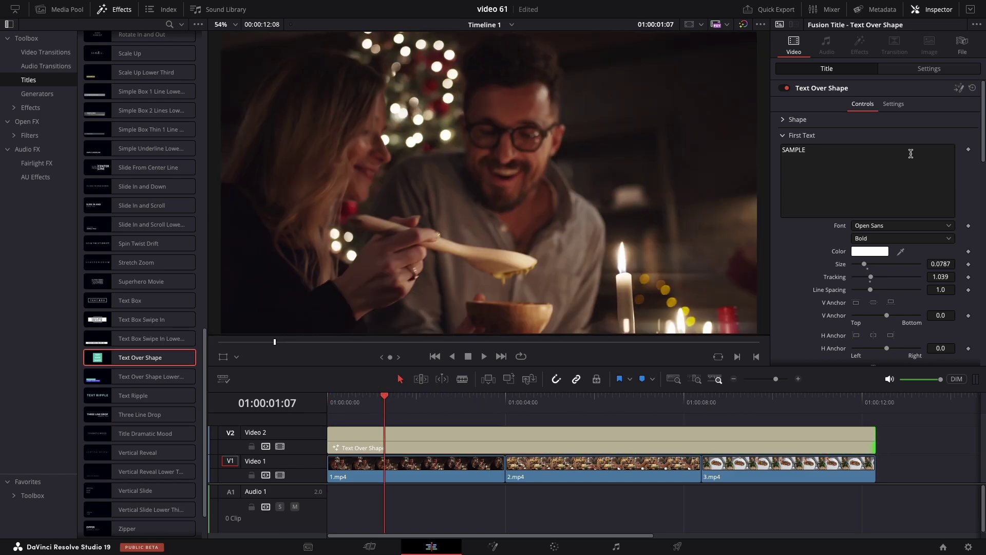
# Examine the Text Over Shape title's separate text sections, including First Text and Second Text, with their font, size and background colour settings
pyautogui.click(855, 151)
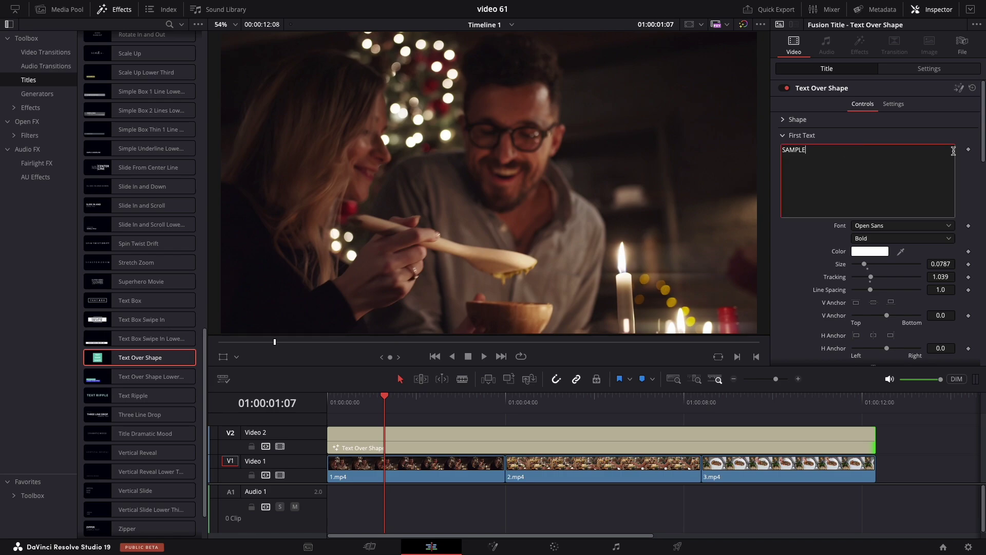
pyautogui.moveTo(984, 155); pyautogui.dragTo(983, 232)
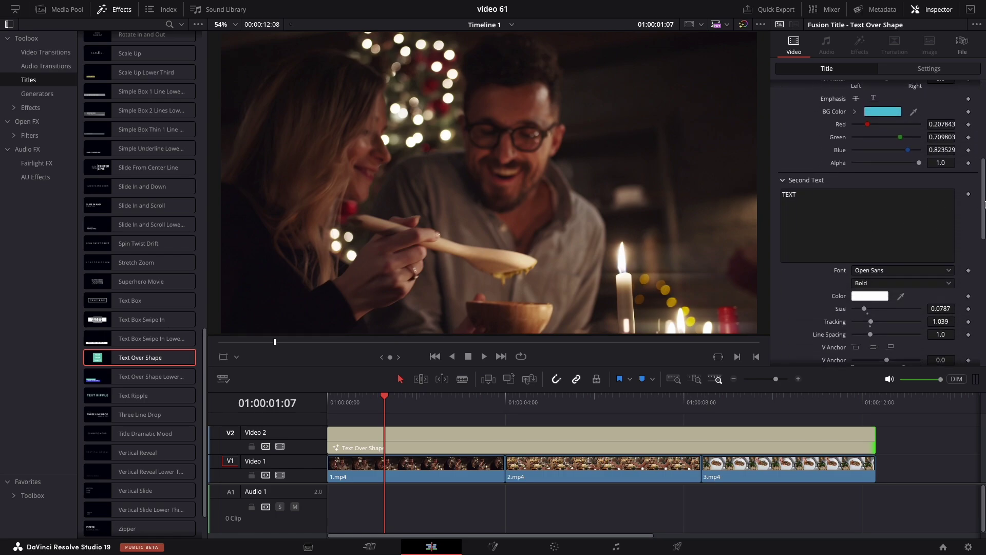
pyautogui.scroll(-10, 965, 247)
pyautogui.click(846, 178)
pyautogui.moveTo(983, 275); pyautogui.dragTo(980, 75)
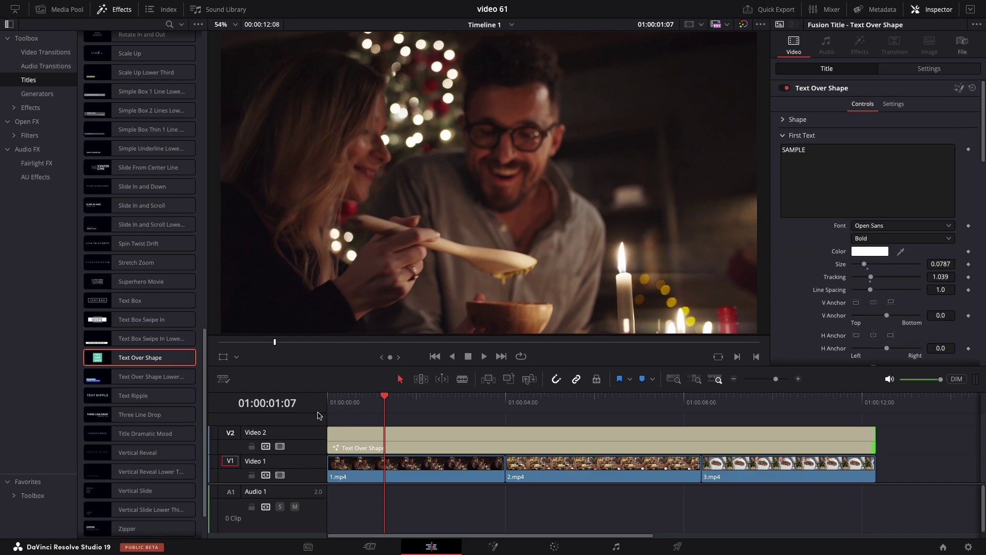
# Play the timeline from near the start to preview the extended title, and return the playhead to 01:00:02:16
pyautogui.click(332, 397)
pyautogui.press('space')
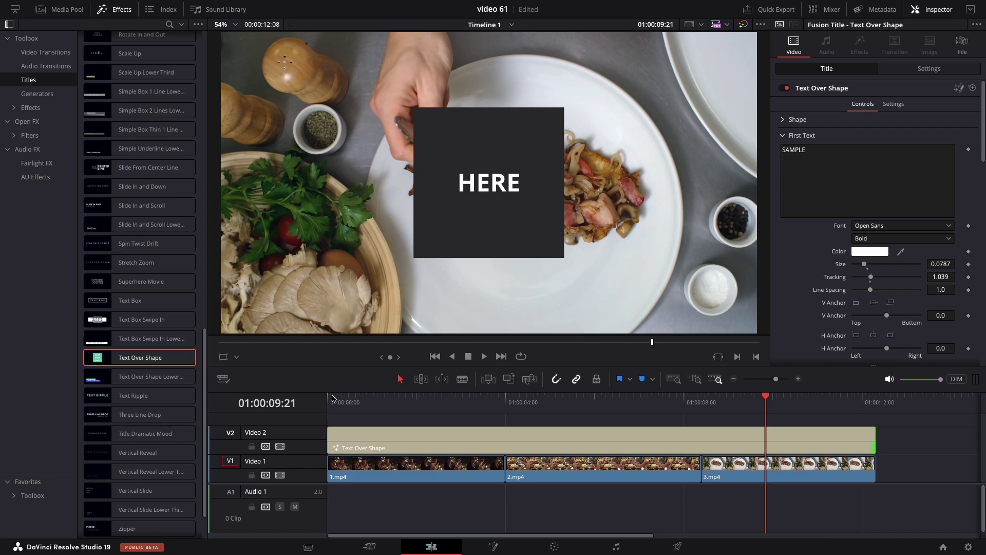
pyautogui.click(444, 401)
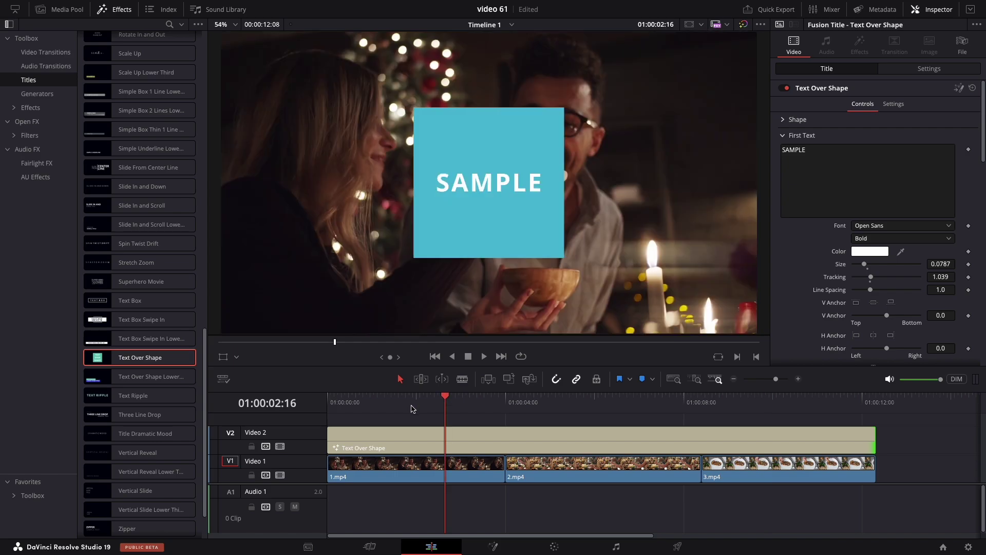